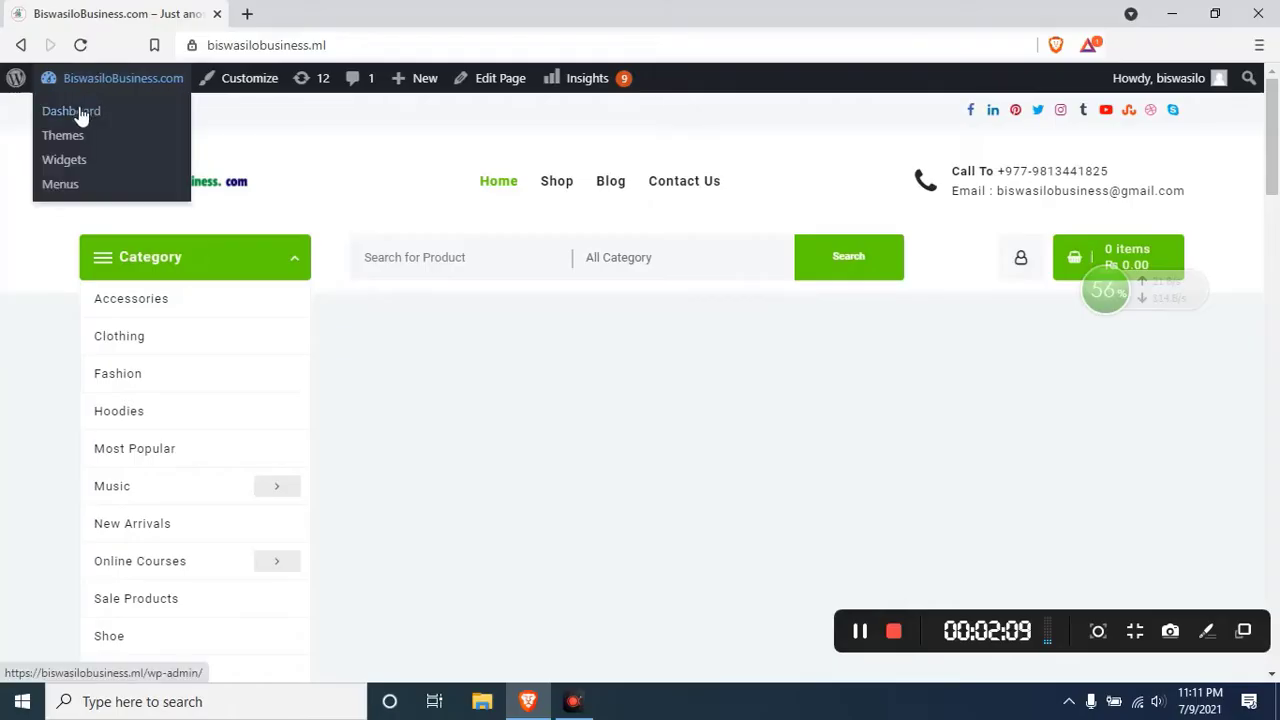
# Step: Leave the storefront for the WordPress admin dashboard and reach the Plugins menu
pyautogui.click(78, 116)
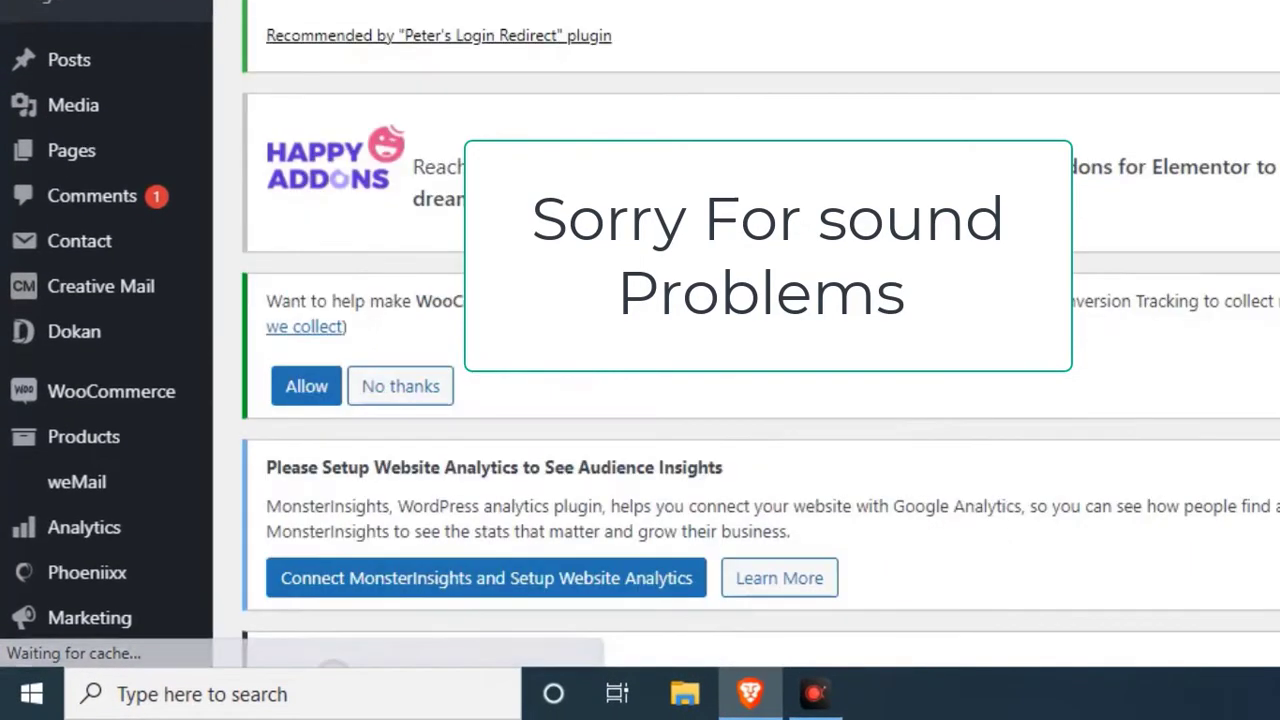
pyautogui.scroll(-4, 40, 229)
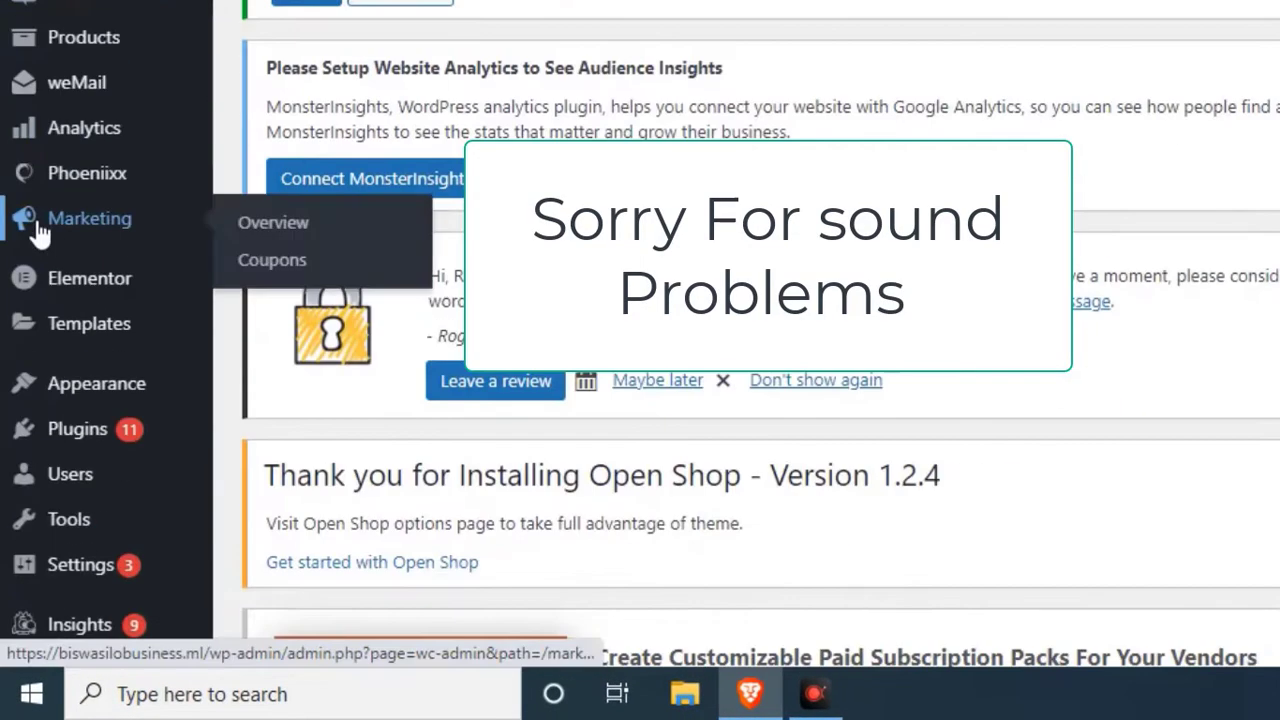
pyautogui.scroll(-1, 84, 350)
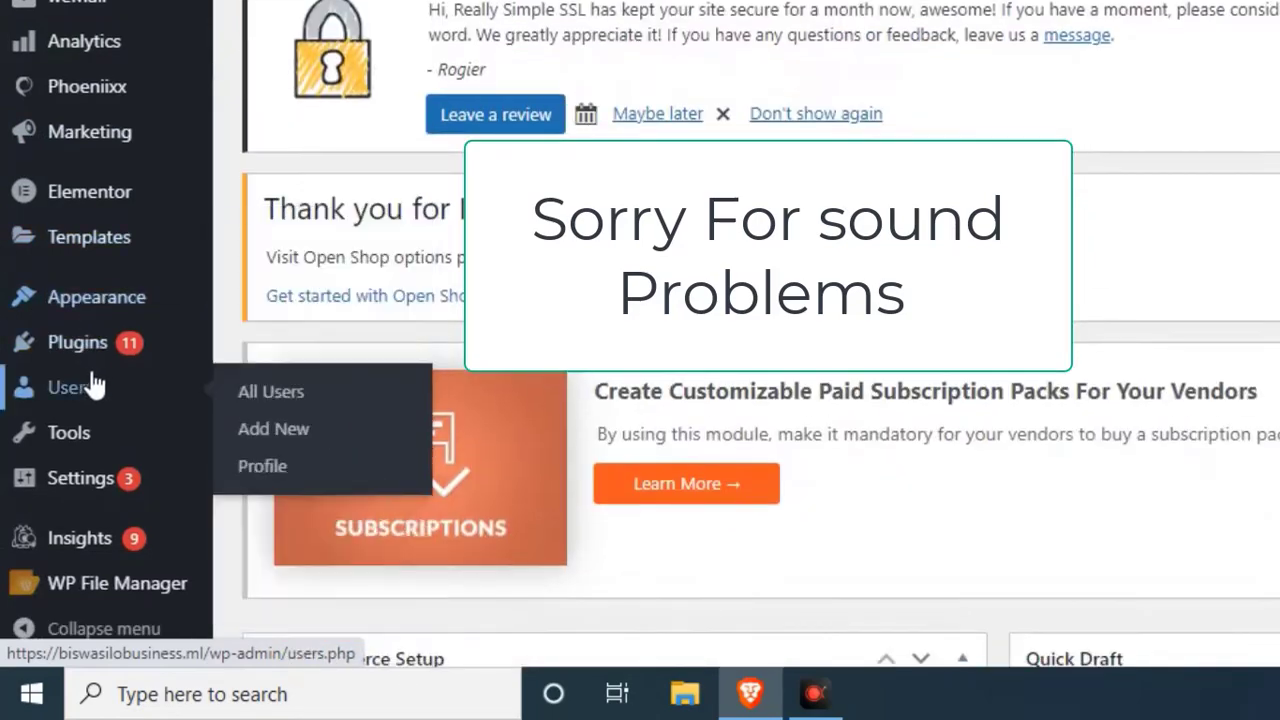
pyautogui.moveTo(95, 368)
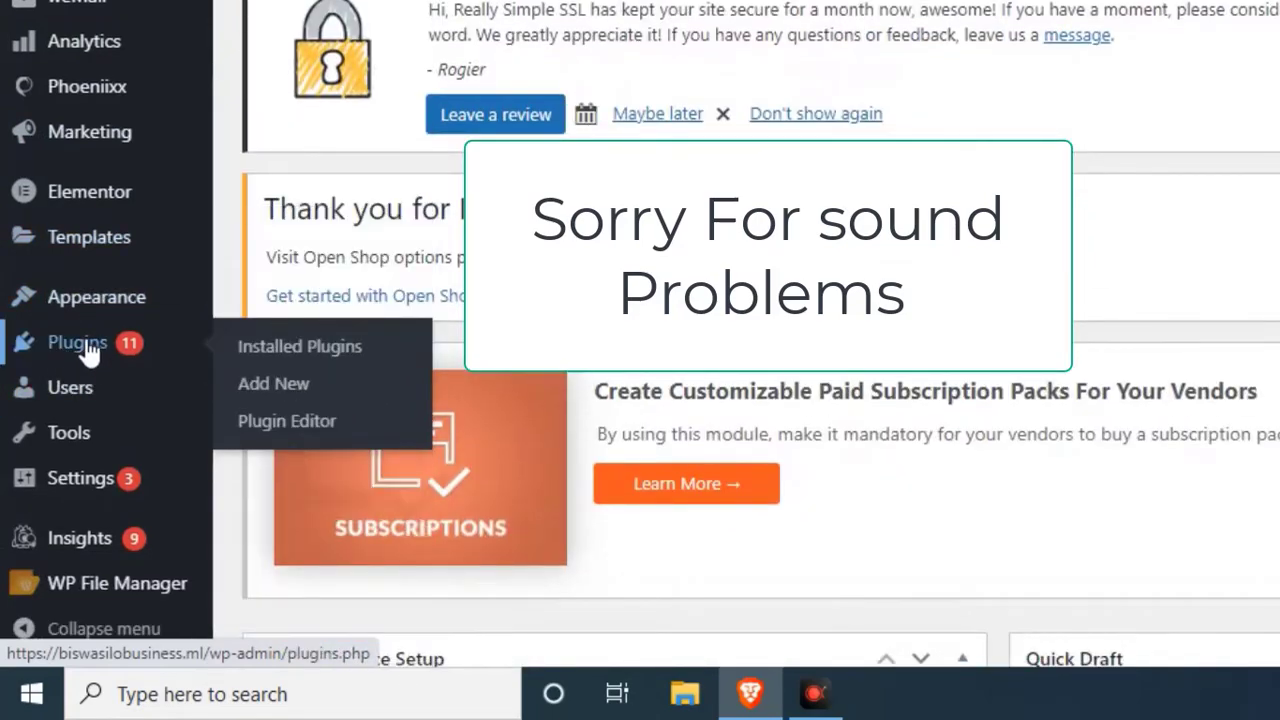
# Step: On the Add Plugins page, search the plugin directory for 'terawallet'
pyautogui.click(270, 386)
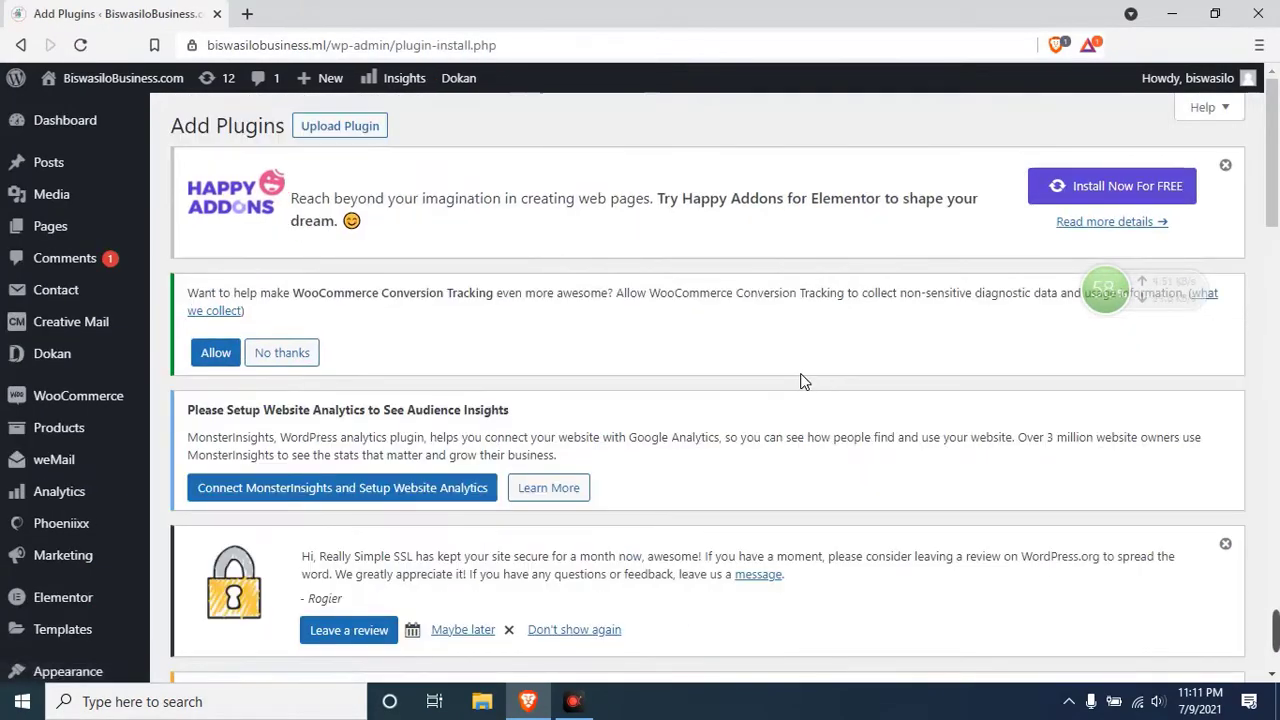
pyautogui.scroll(-5, 803, 380)
pyautogui.scroll(5, 803, 380)
pyautogui.scroll(-6, 814, 434)
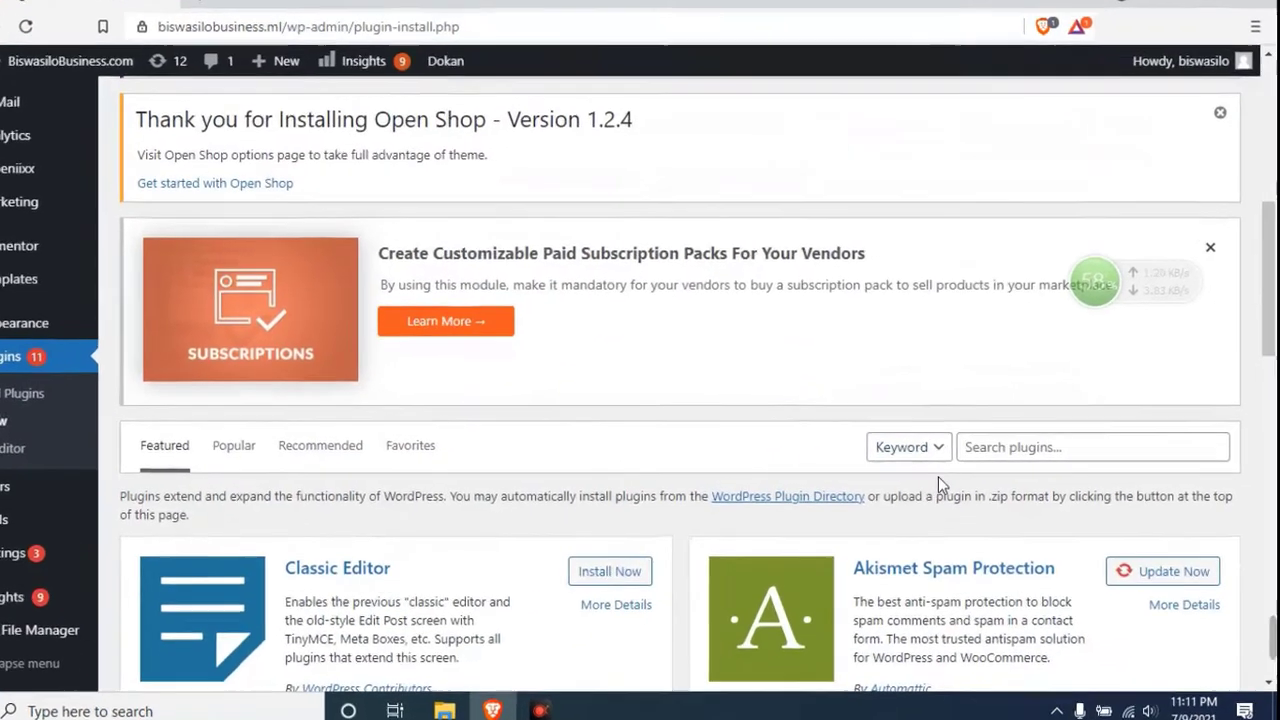
pyautogui.click(1040, 450)
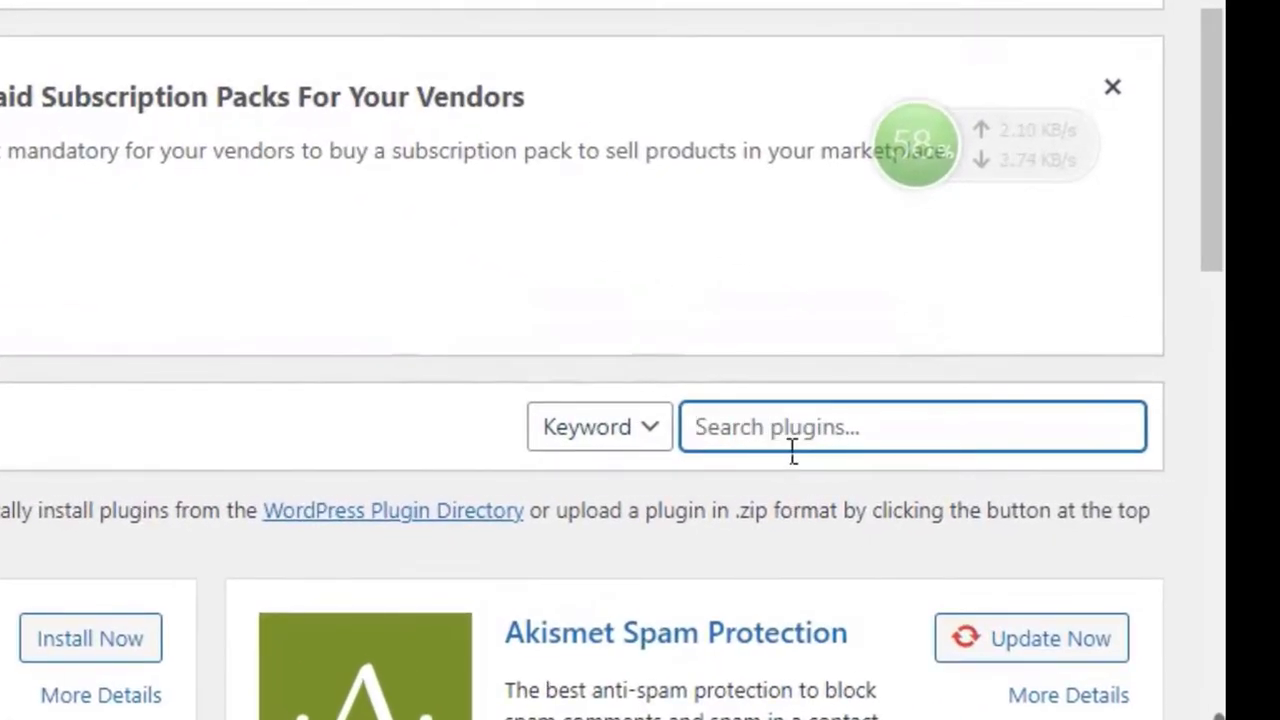
pyautogui.write('tera')
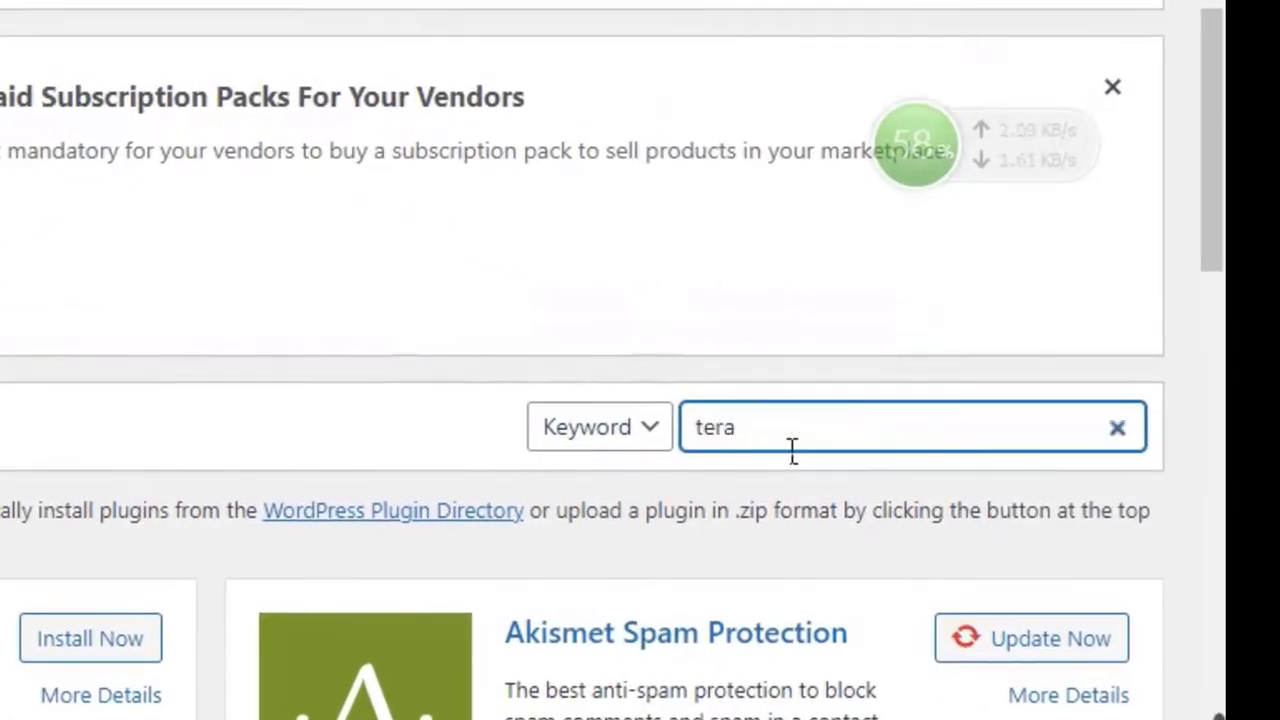
pyautogui.write('wallet')
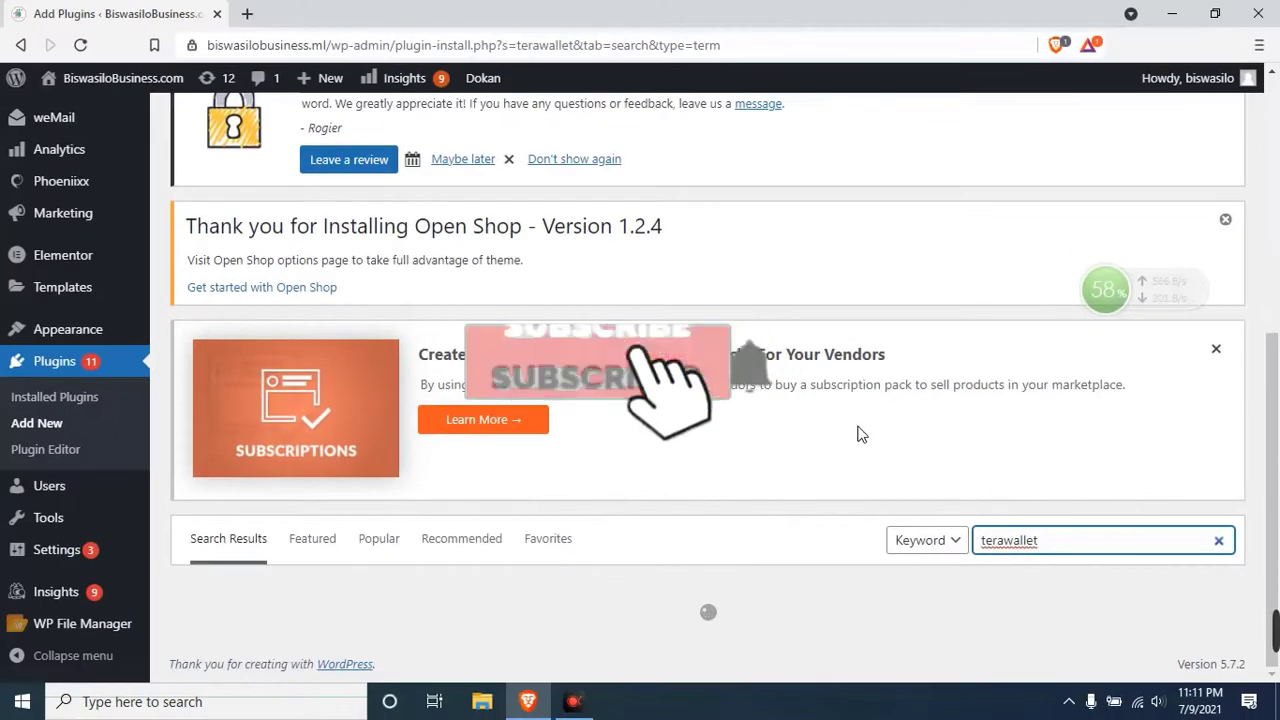
pyautogui.scroll(-1, 857, 434)
pyautogui.scroll(-2, 857, 434)
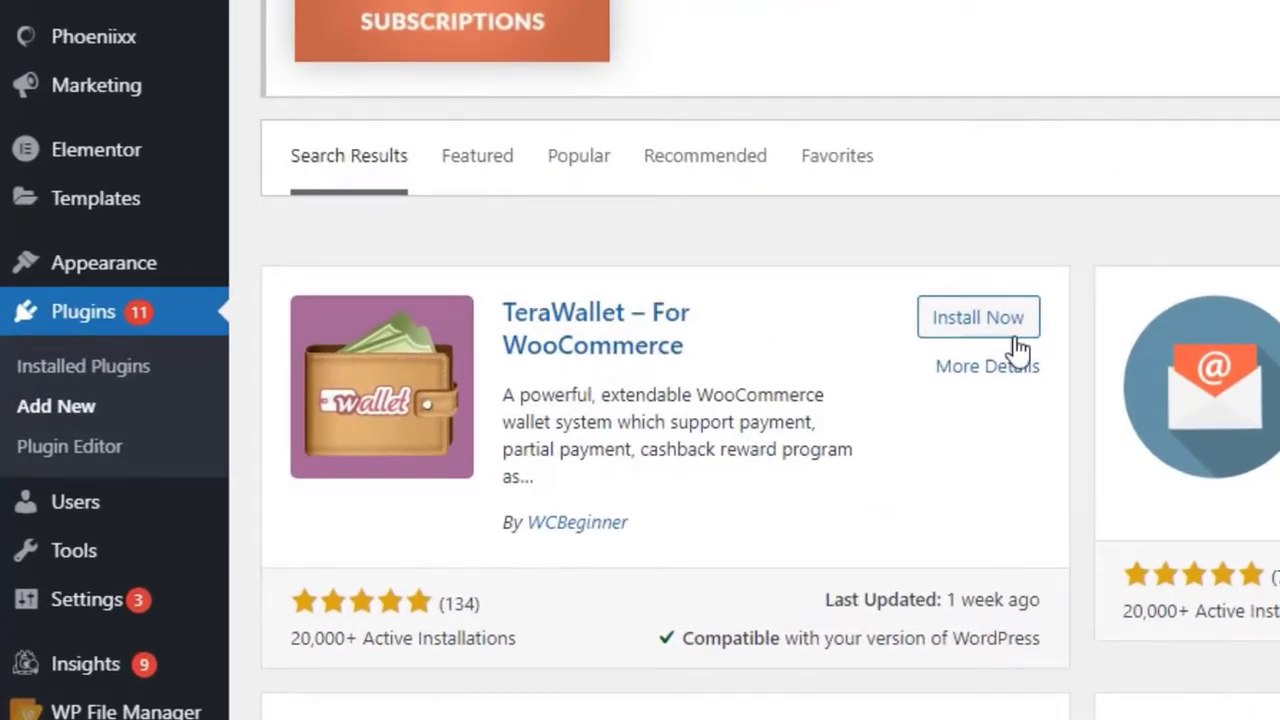
# Step: Install and activate TeraWallet – For WooCommerce, confirming the 'Plugin activated.' notice
pyautogui.click(980, 320)
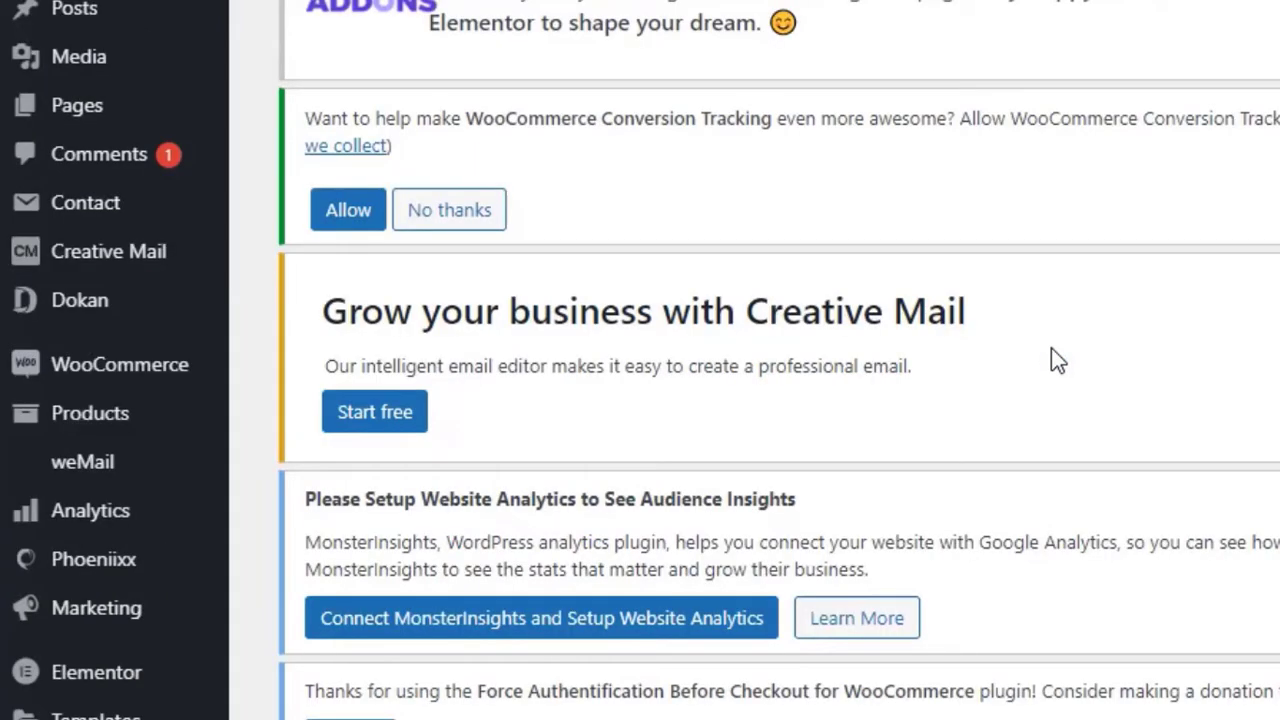
pyautogui.scroll(-5, 1051, 350)
pyautogui.scroll(-6, 1051, 350)
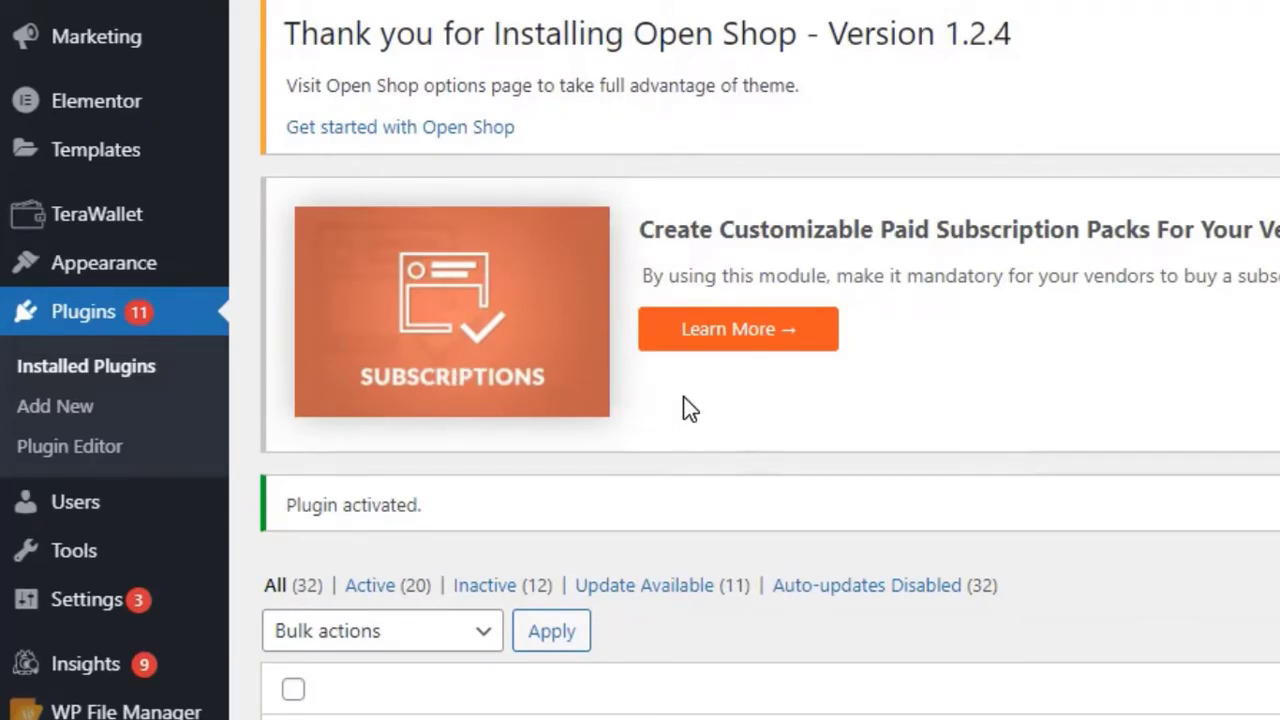
pyautogui.scroll(6, 530, 280)
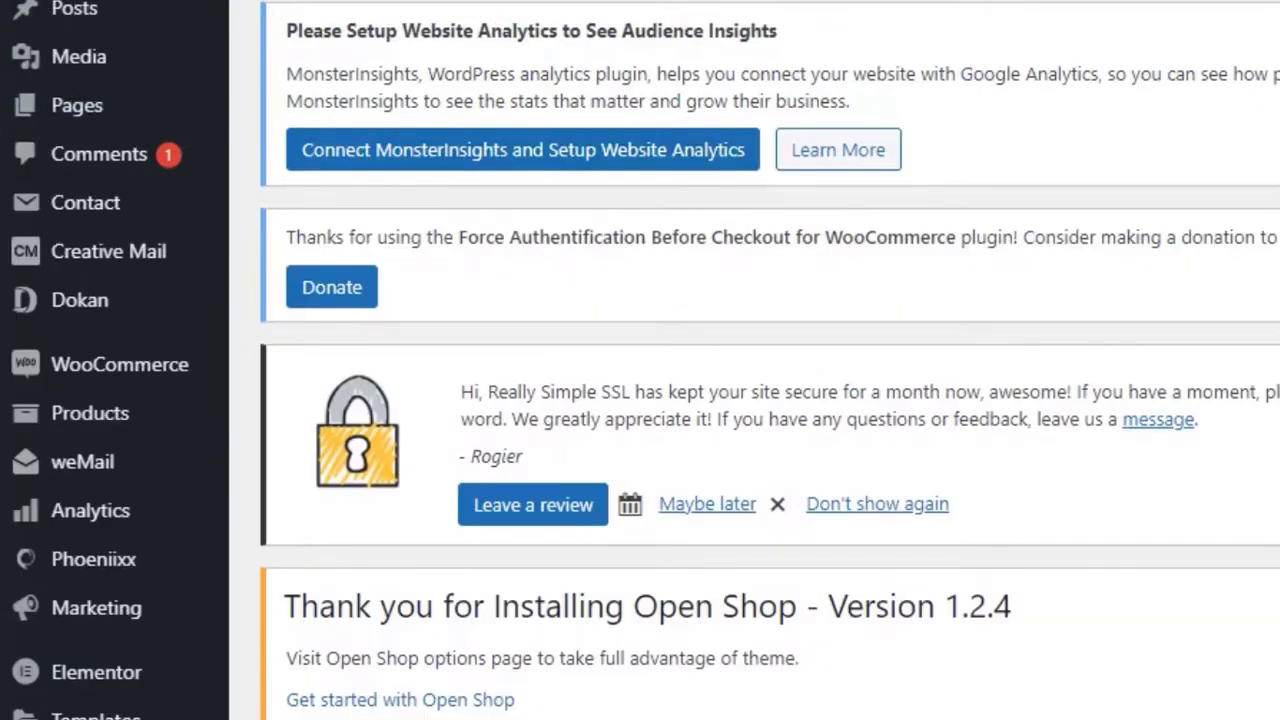
# Step: Open the live site from Visit Site in a new tab, then return to the TeraWallet settings tab
pyautogui.rightClick(70, 110)
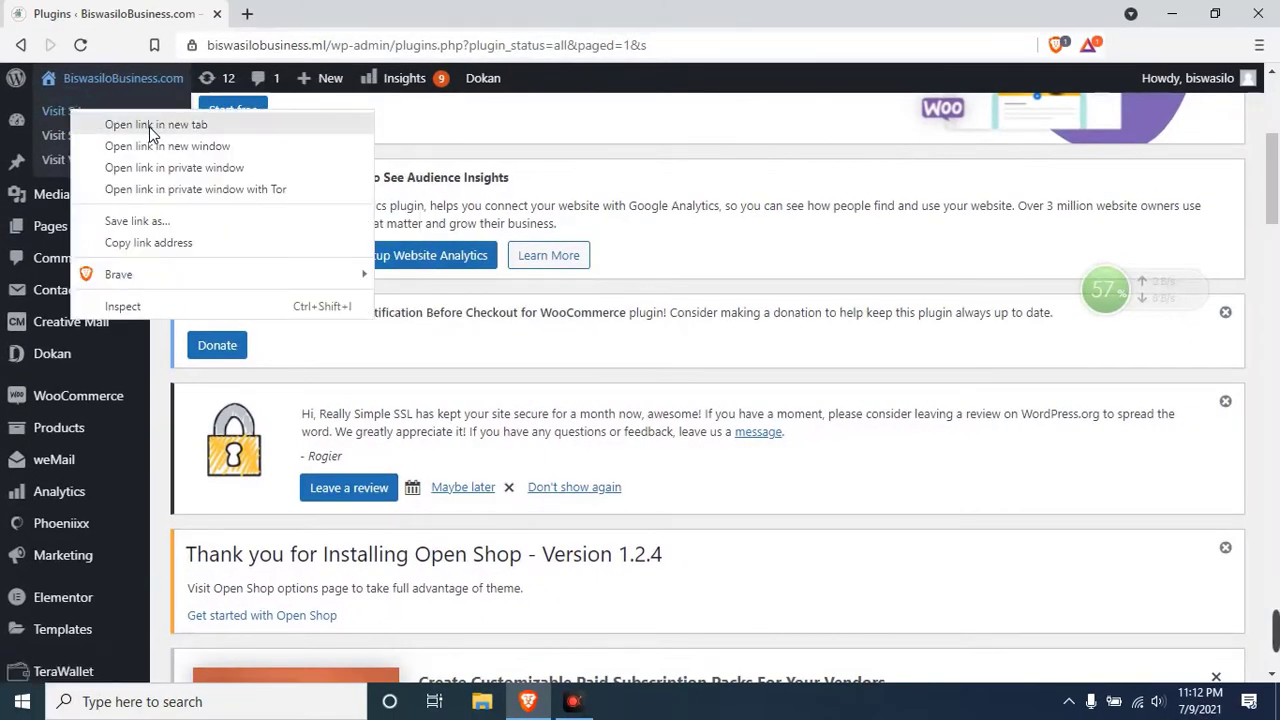
pyautogui.click(178, 131)
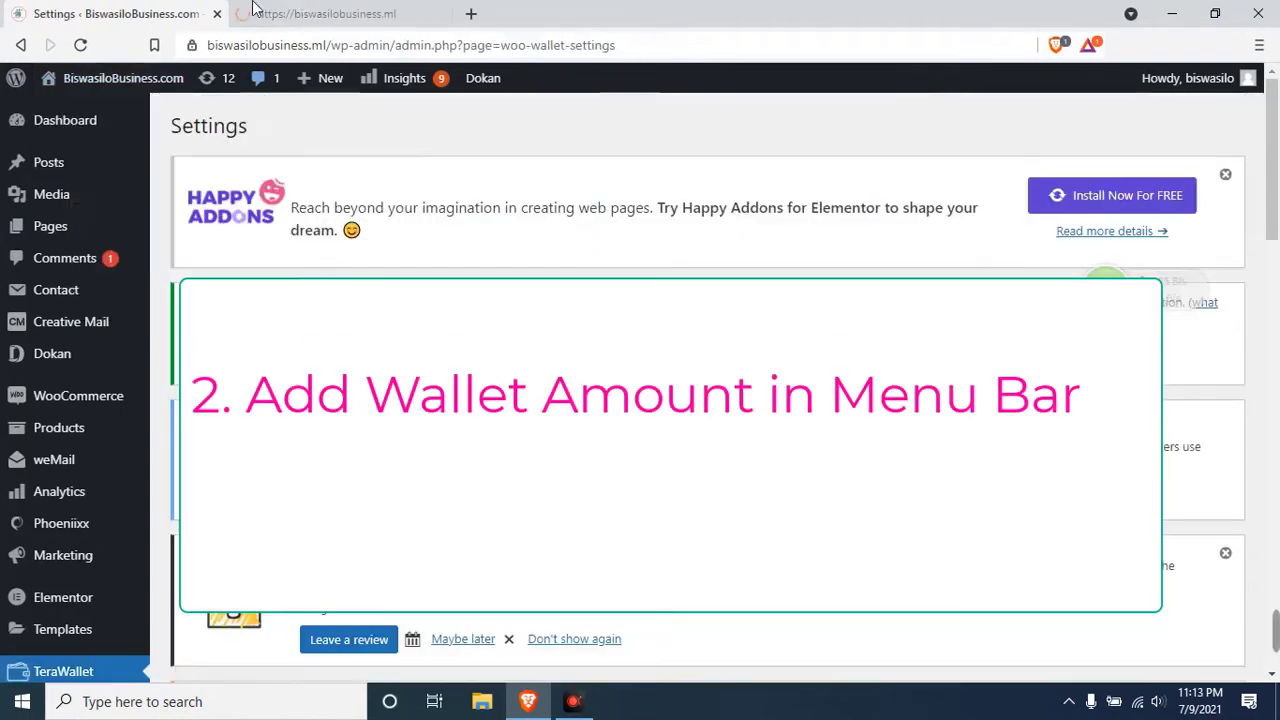
pyautogui.click(330, 14)
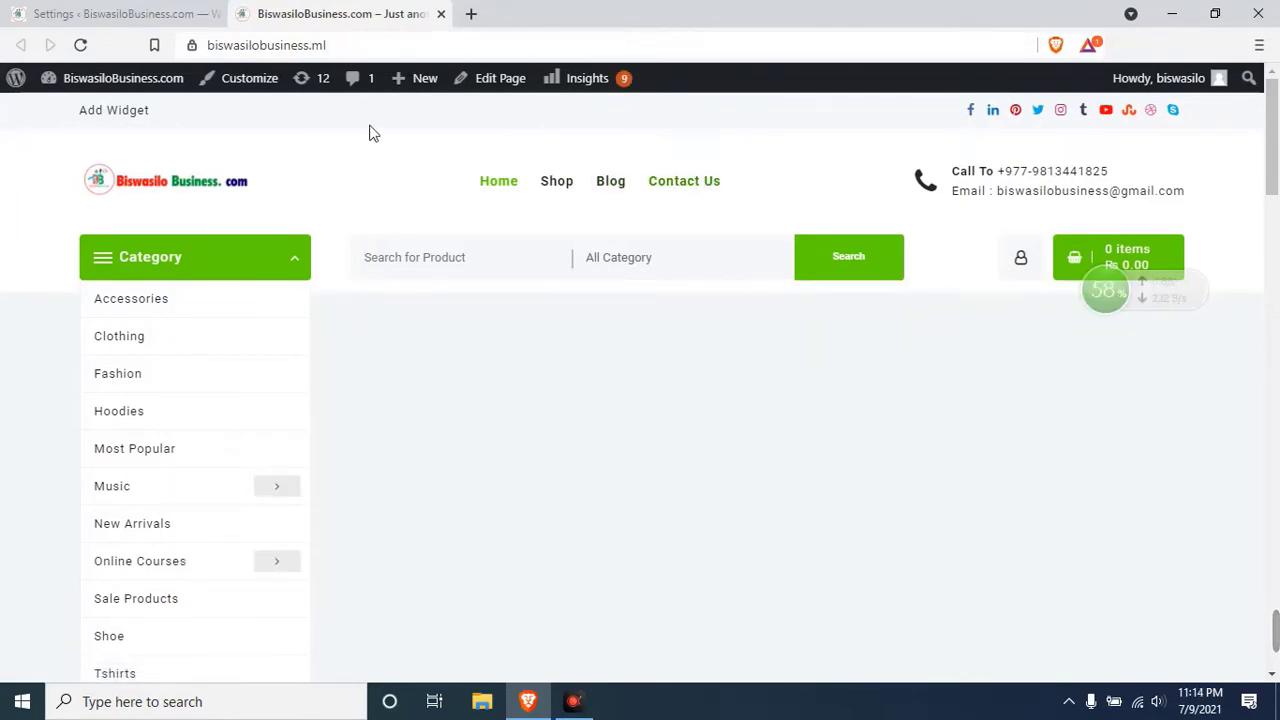
pyautogui.click(160, 14)
pyautogui.scroll(-4, 166, 297)
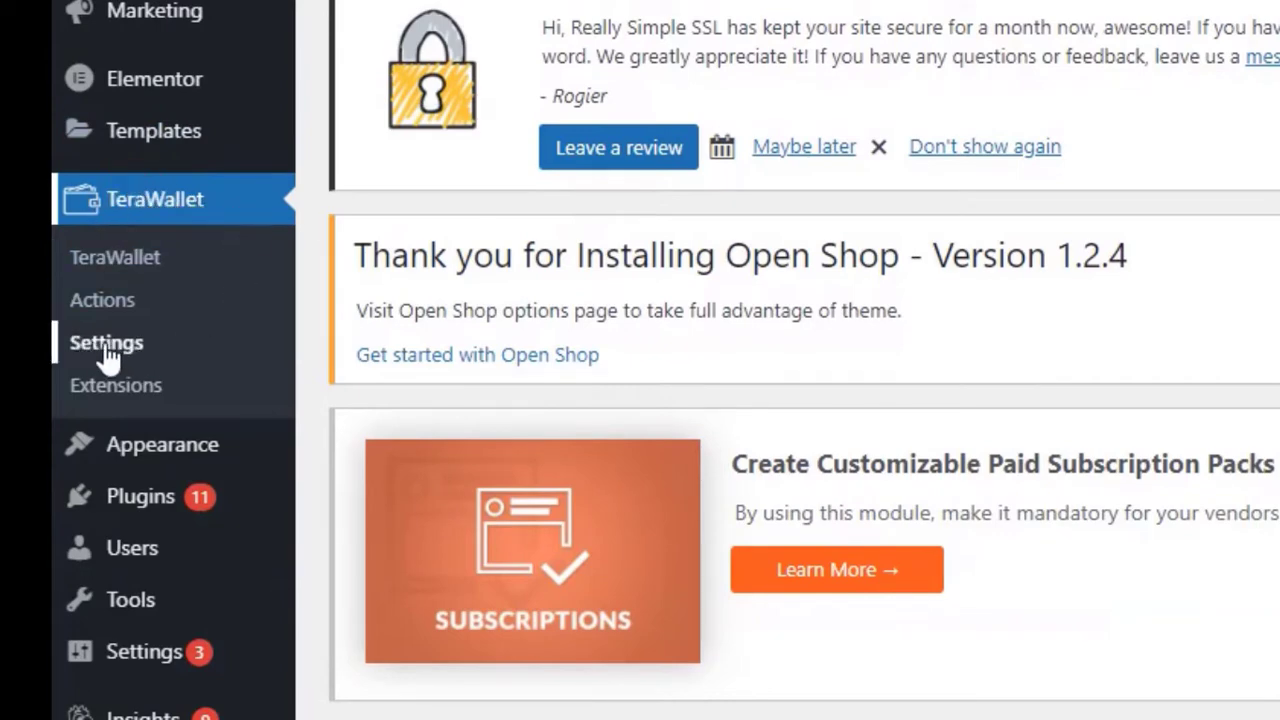
# Step: In TeraWallet settings, tick Main as the mini wallet display location
pyautogui.click(140, 212)
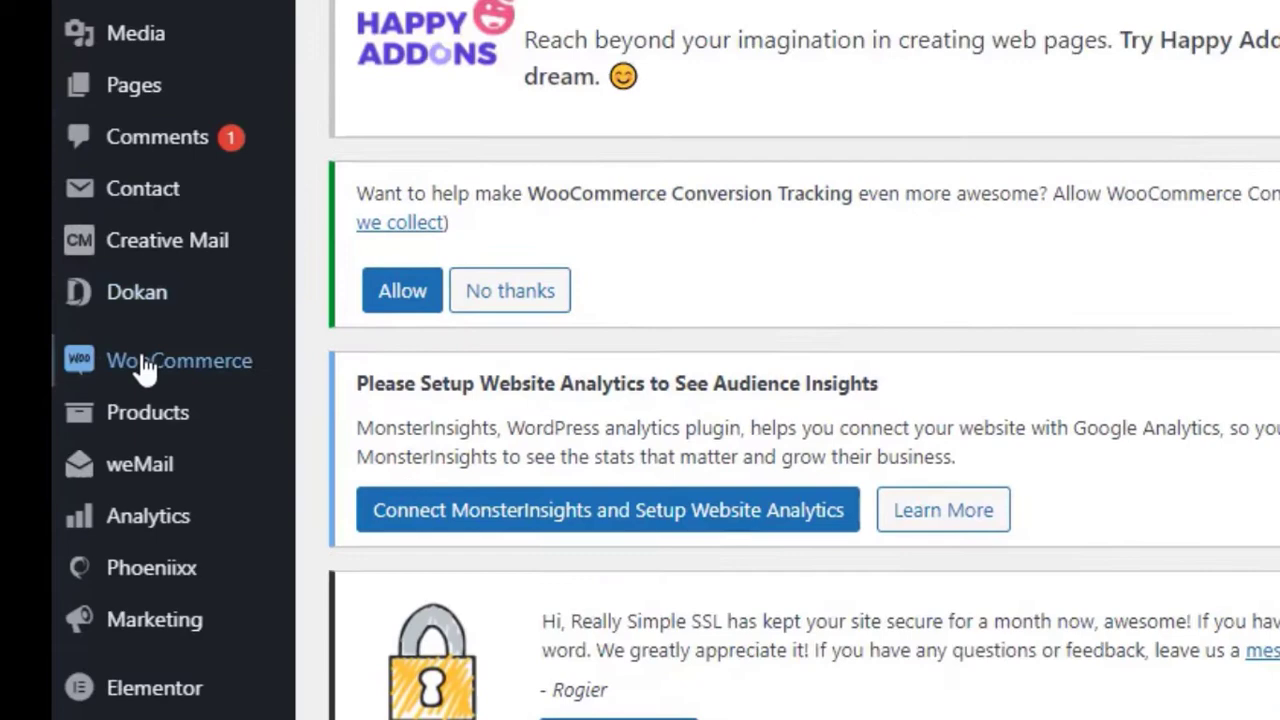
pyautogui.scroll(-4, 137, 360)
pyautogui.scroll(-2, 200, 367)
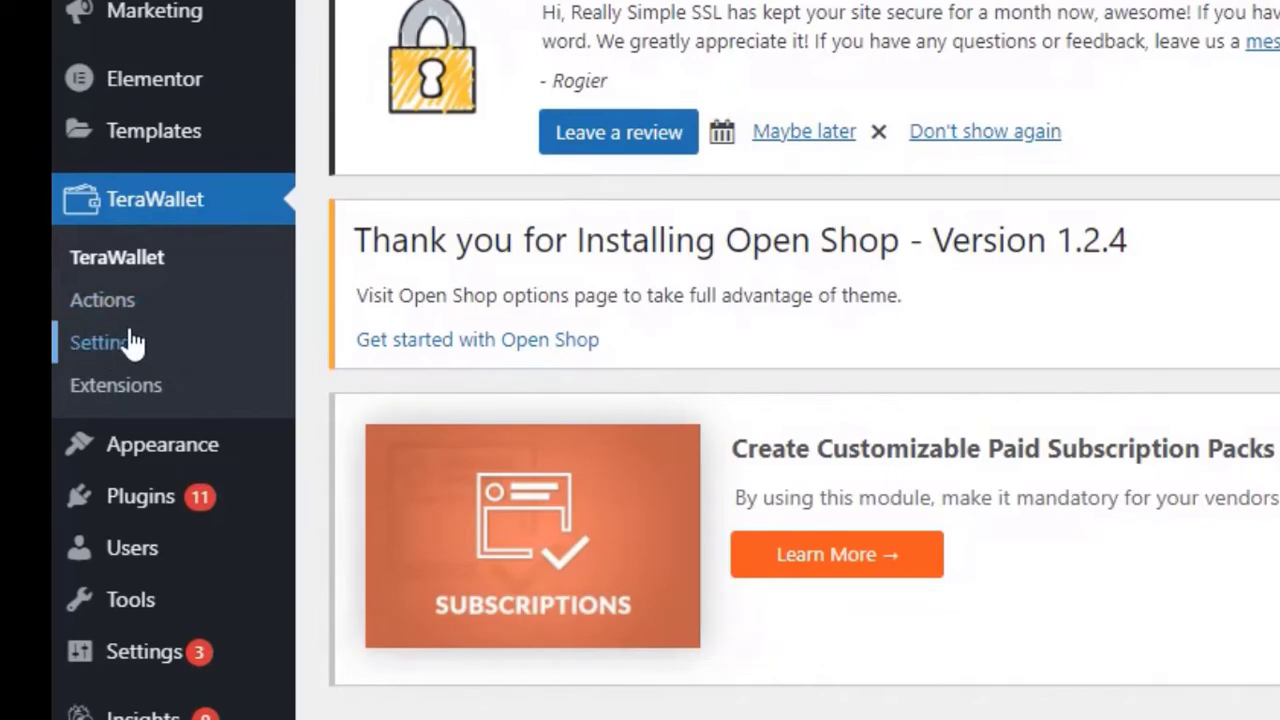
pyautogui.scroll(5, 660, 317)
pyautogui.scroll(-15, 660, 317)
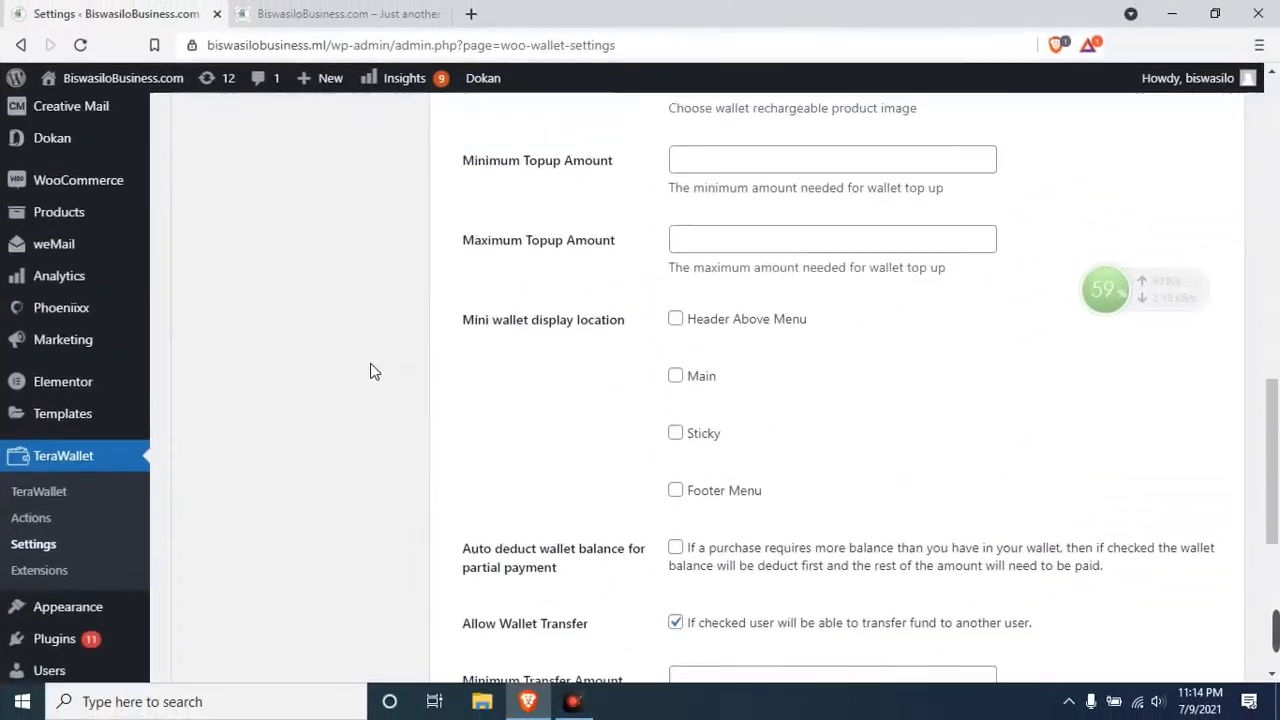
pyautogui.scroll(5, 475, 127)
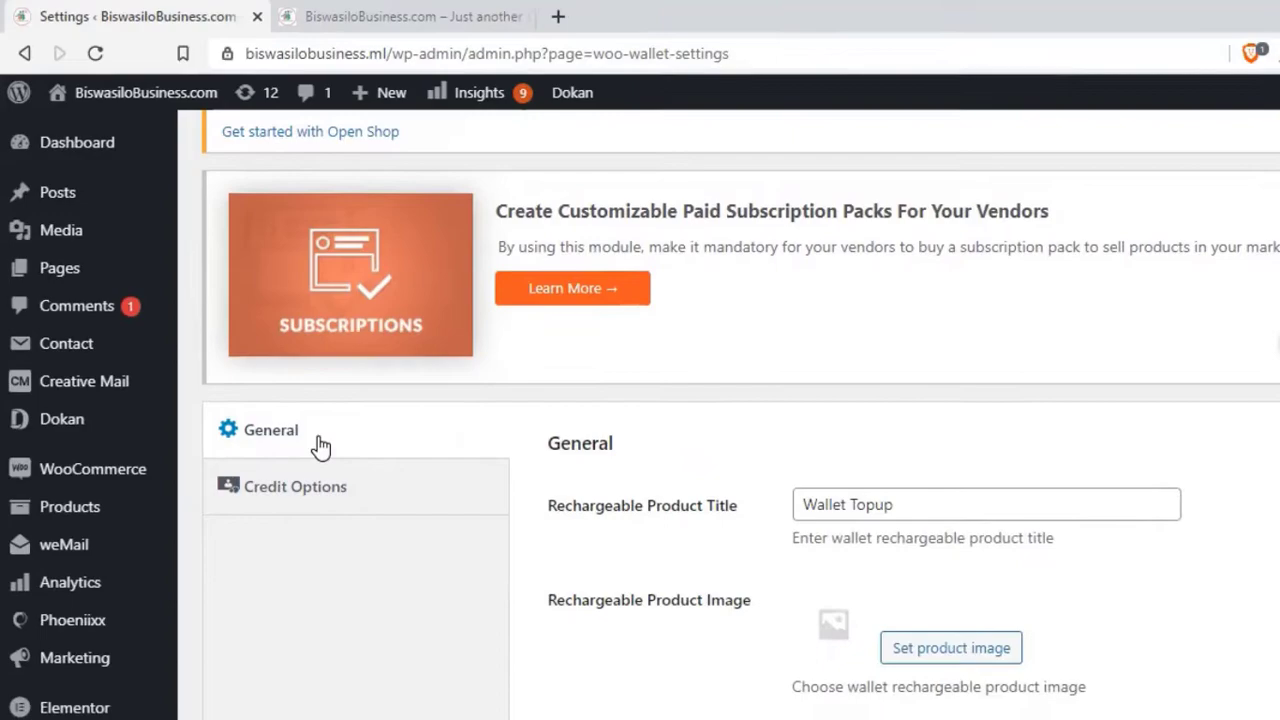
pyautogui.scroll(-6, 775, 488)
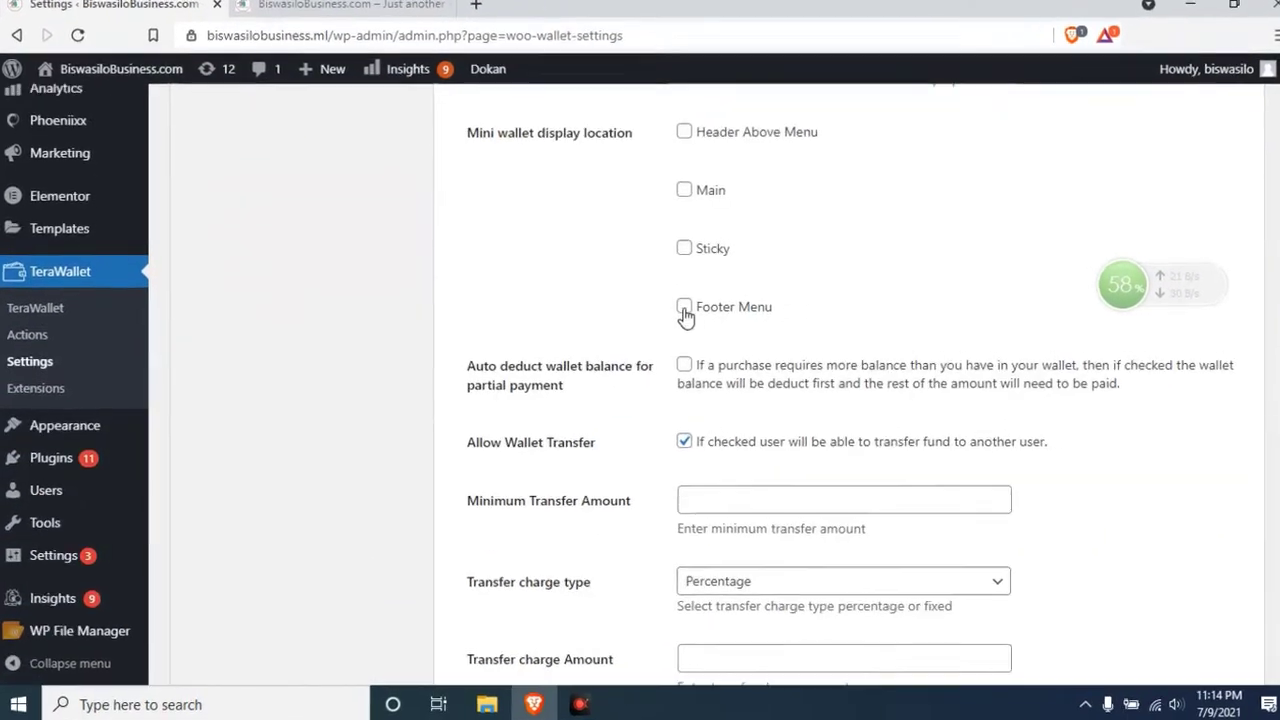
pyautogui.scroll(2, 700, 318)
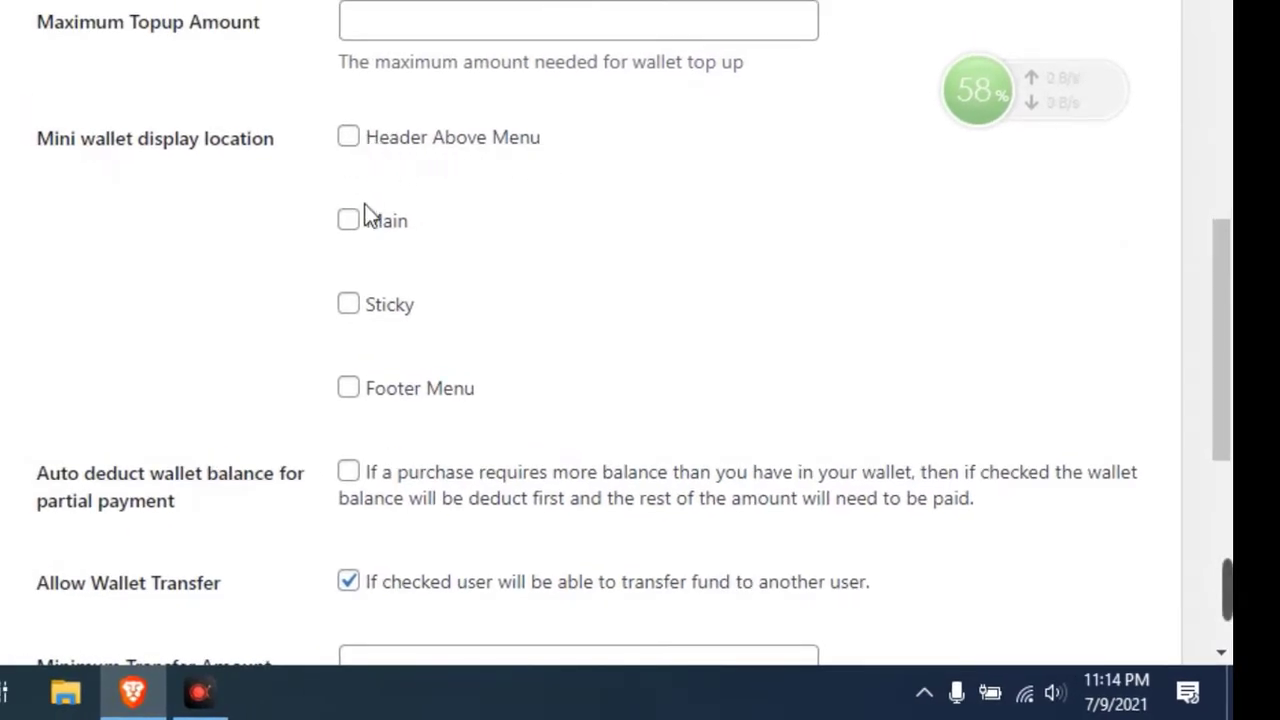
pyautogui.moveTo(444, 216); pyautogui.dragTo(237, 226)
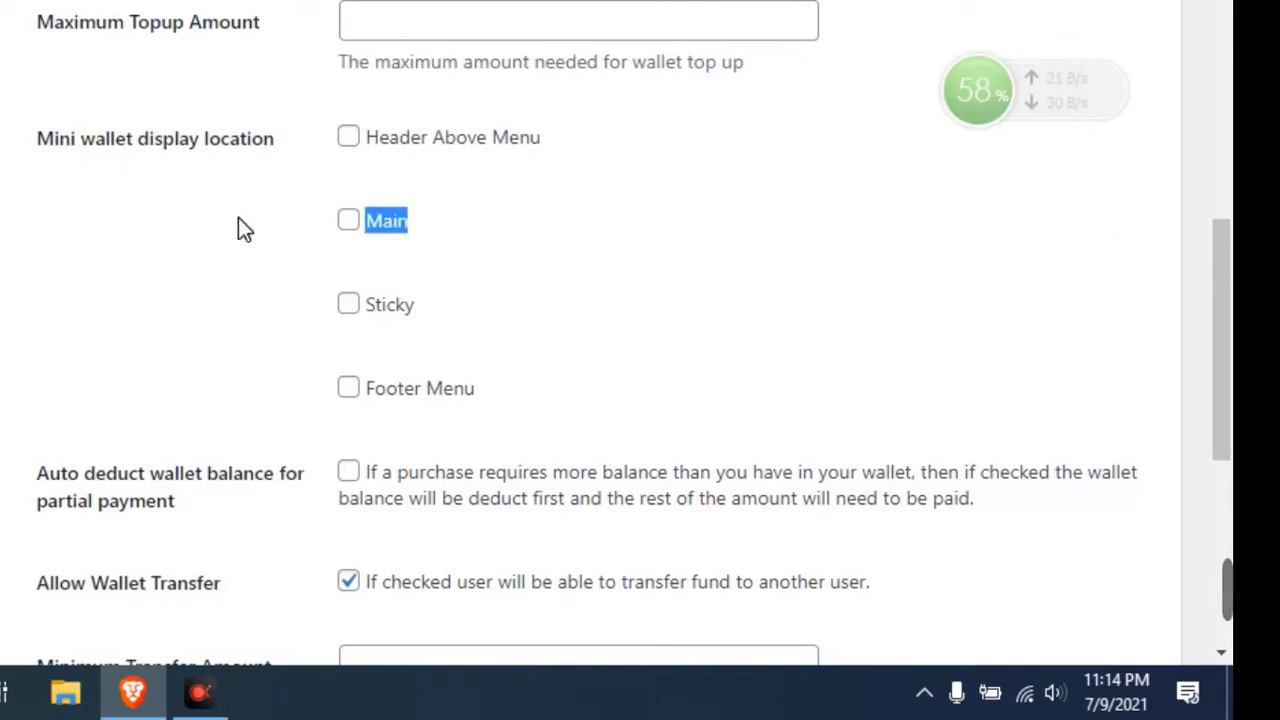
pyautogui.click(352, 224)
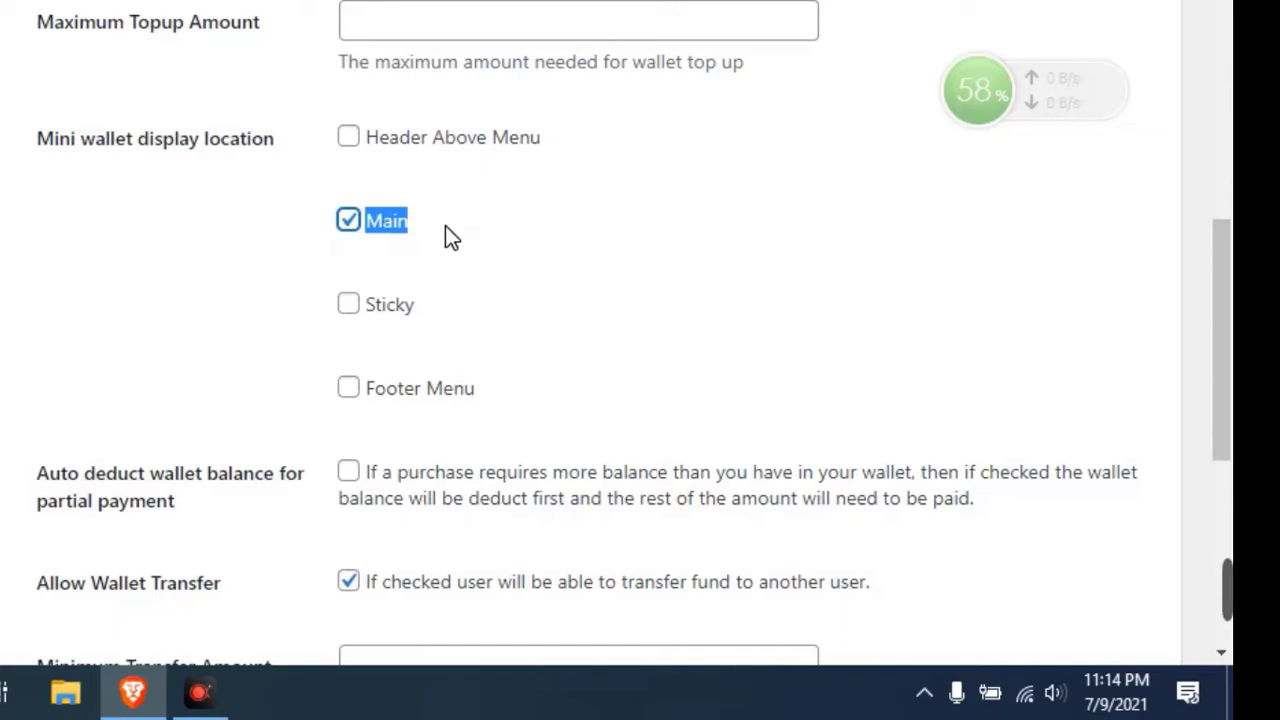
pyautogui.scroll(-7, 443, 229)
# Step: Save the TeraWallet settings and reload the storefront to see Rs 0.00 in the main menu
pyautogui.click(147, 508)
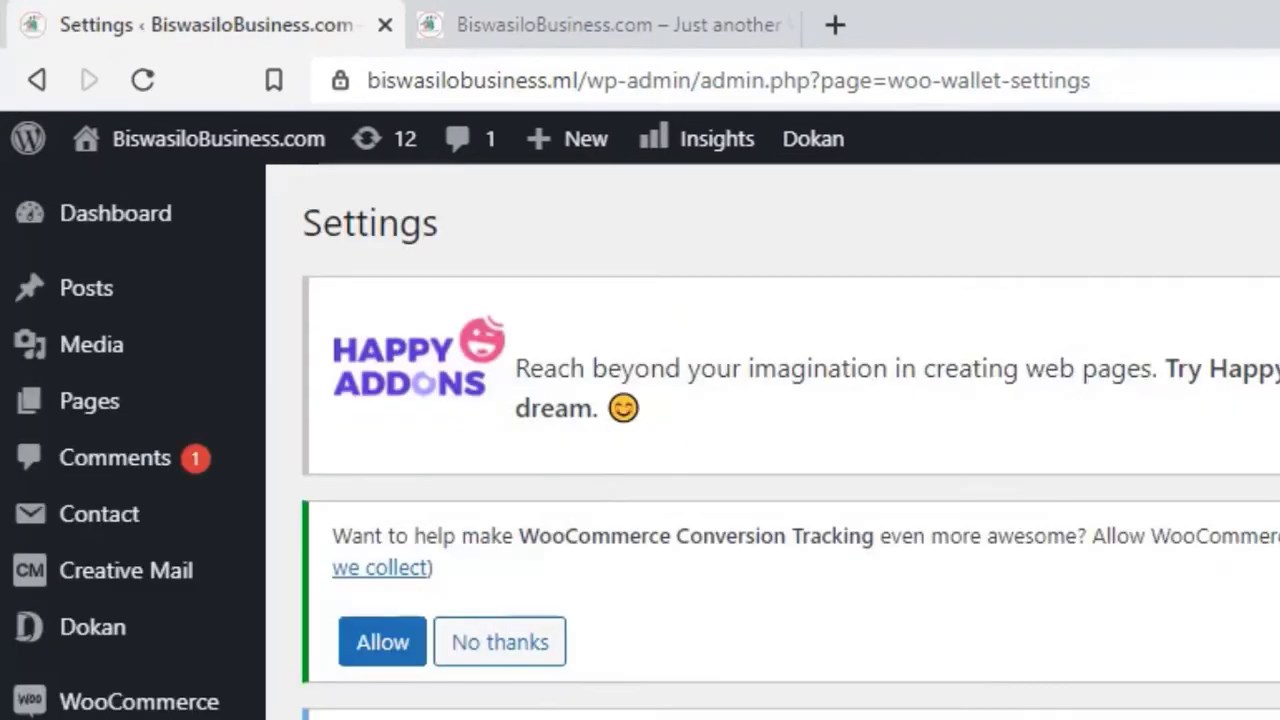
pyautogui.click(515, 16)
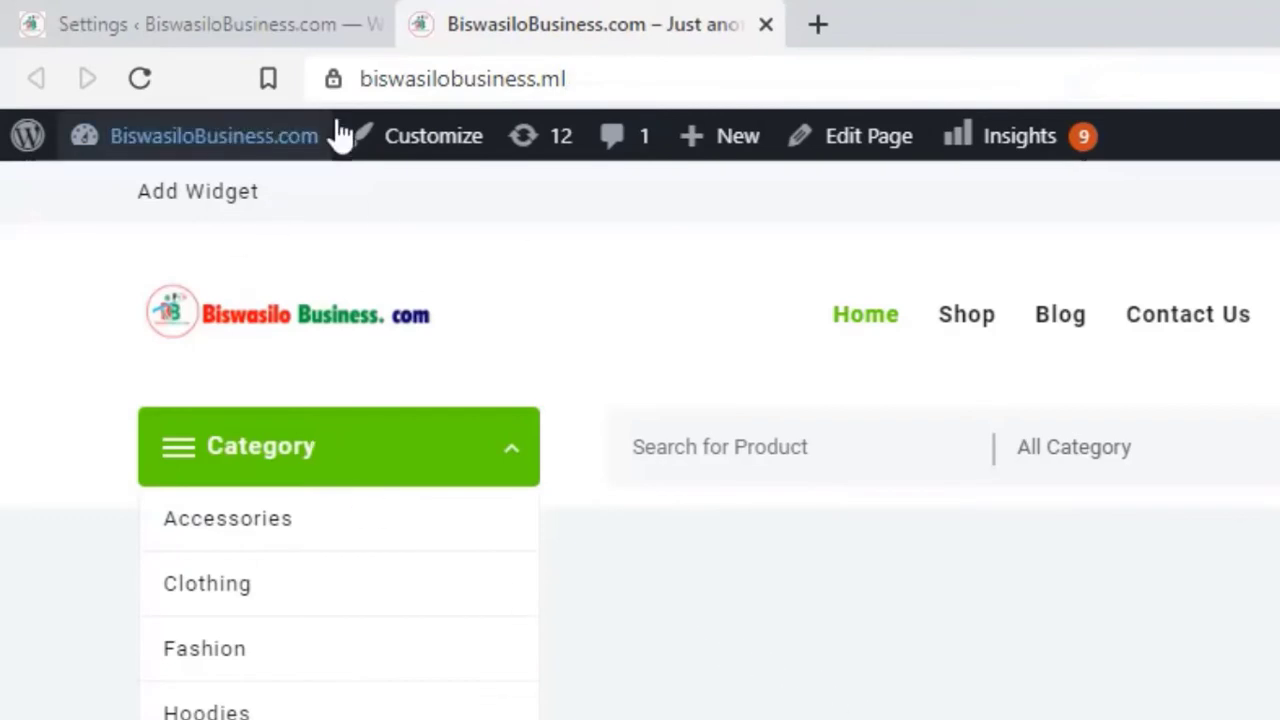
pyautogui.click(141, 79)
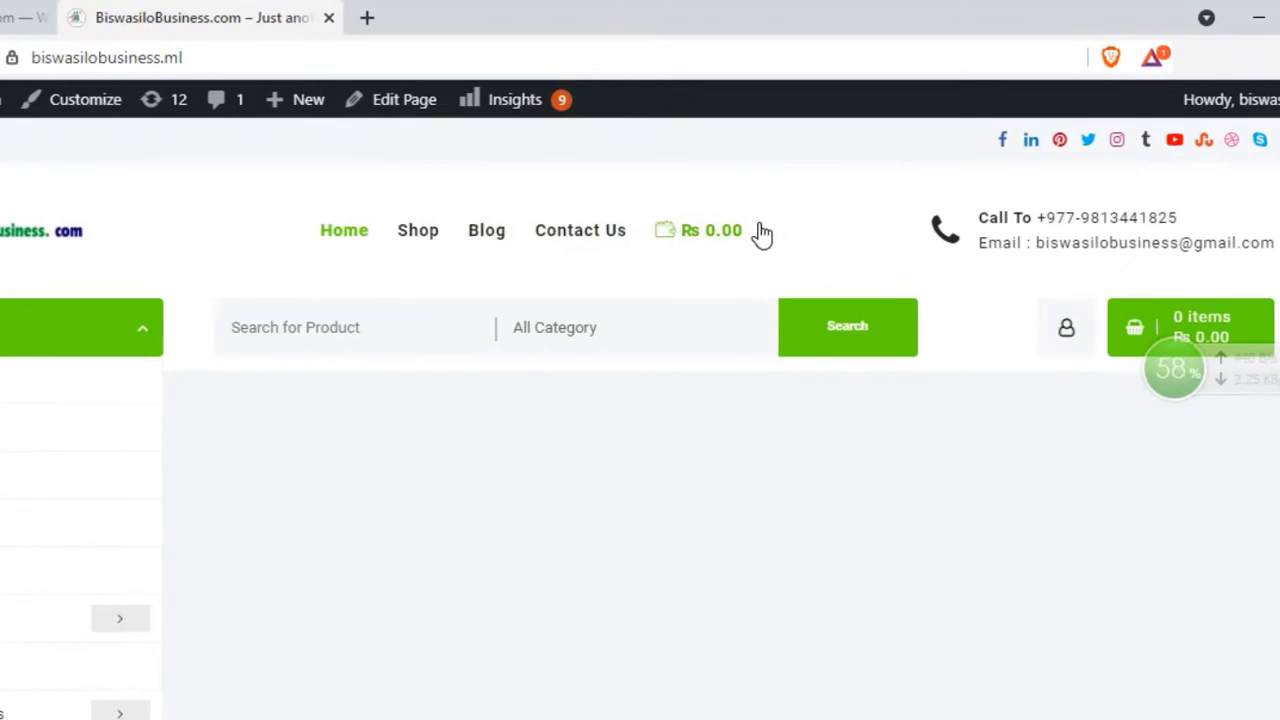
pyautogui.click(697, 240)
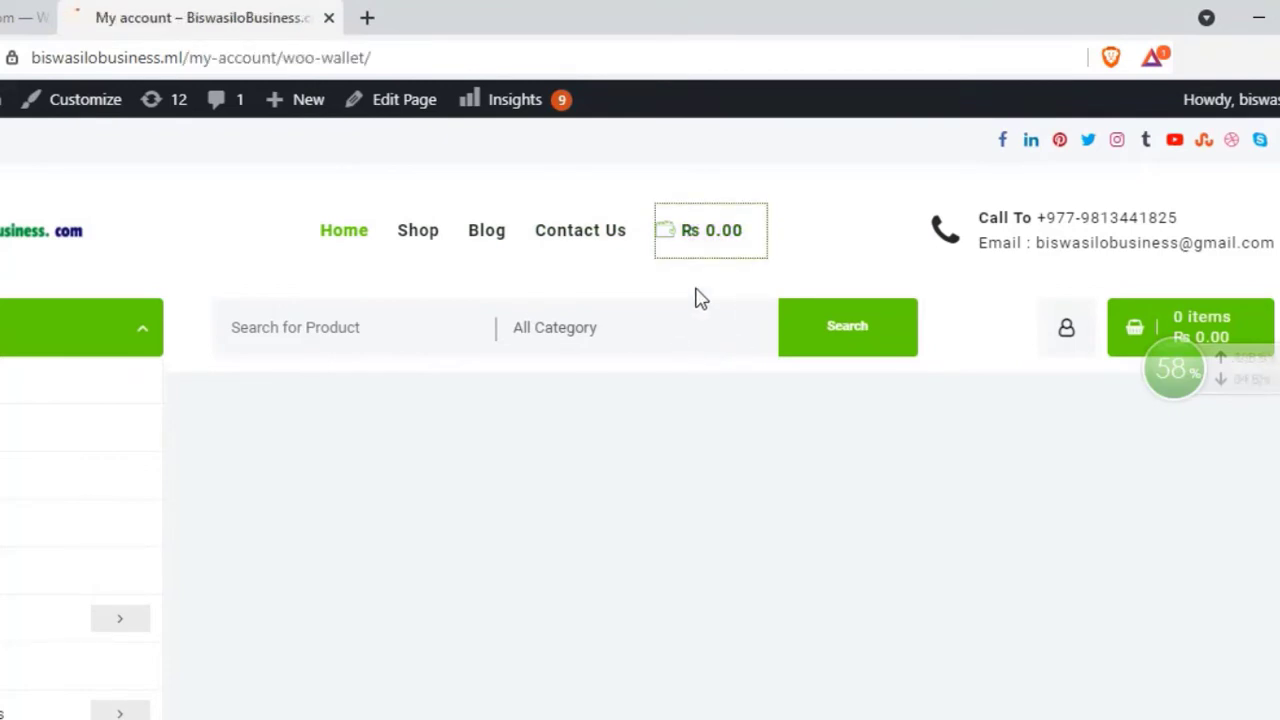
pyautogui.scroll(-3, 720, 480)
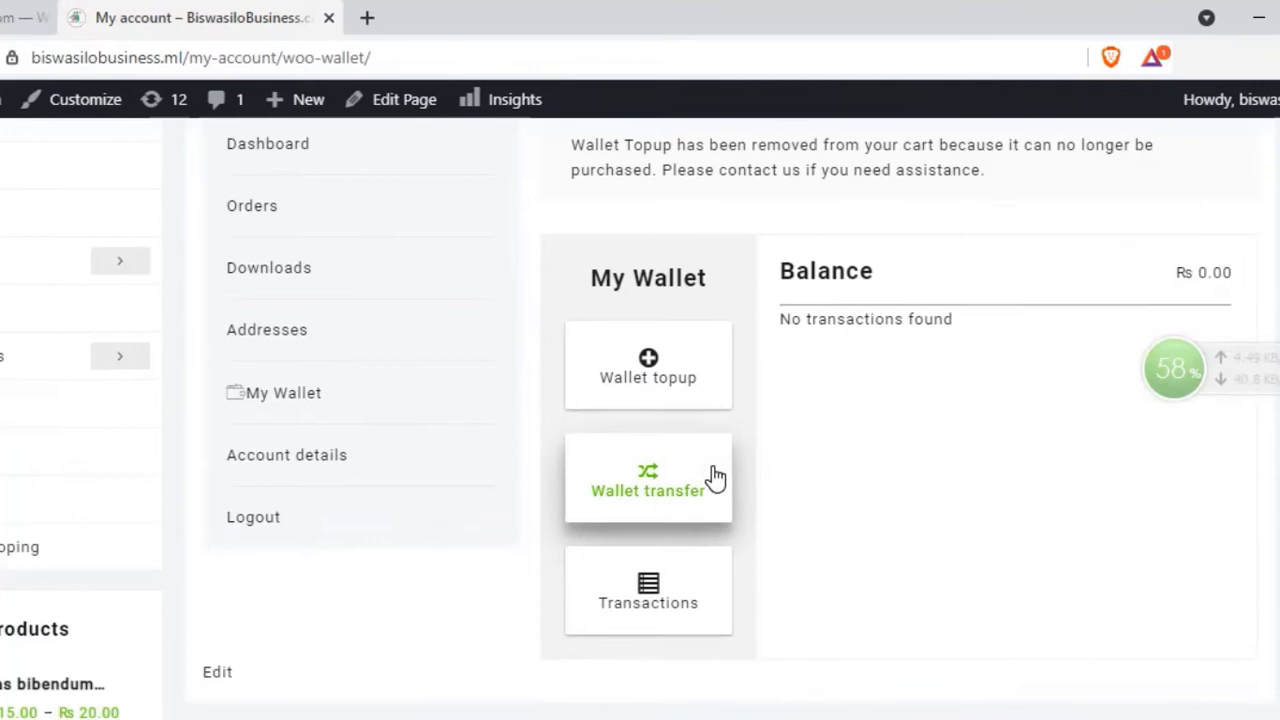
pyautogui.scroll(2, 700, 470)
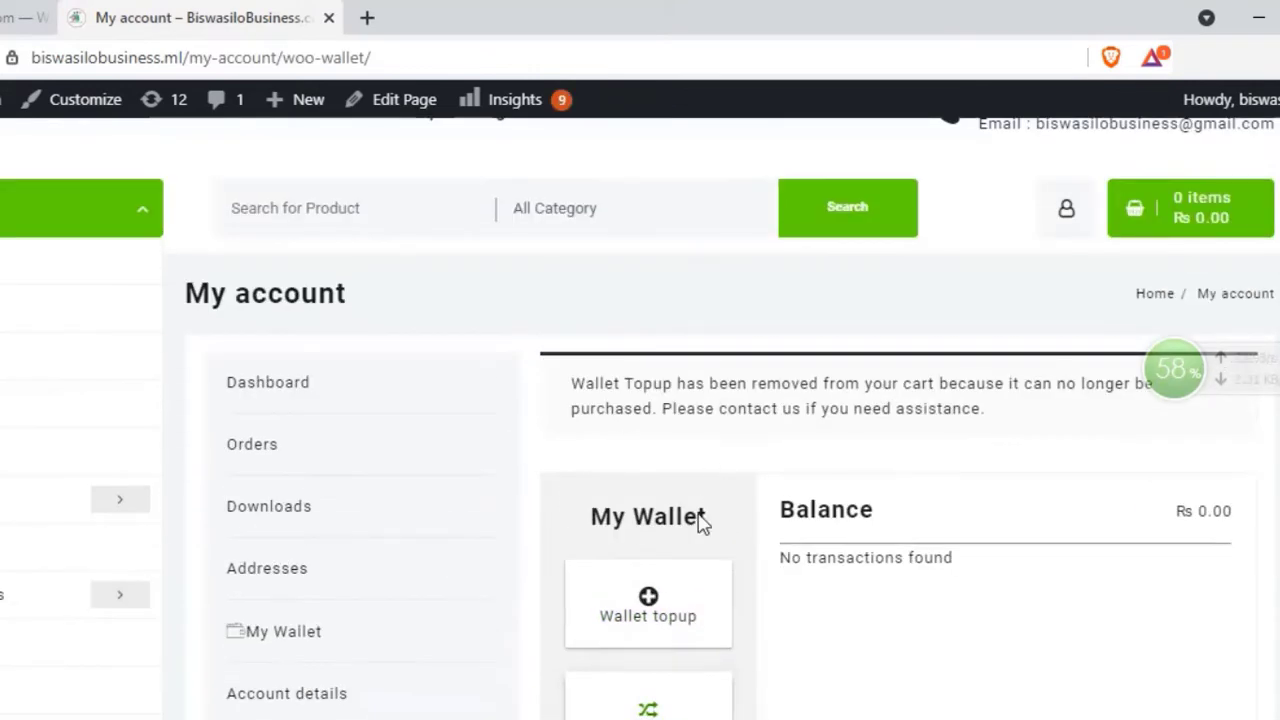
pyautogui.scroll(-2, 810, 527)
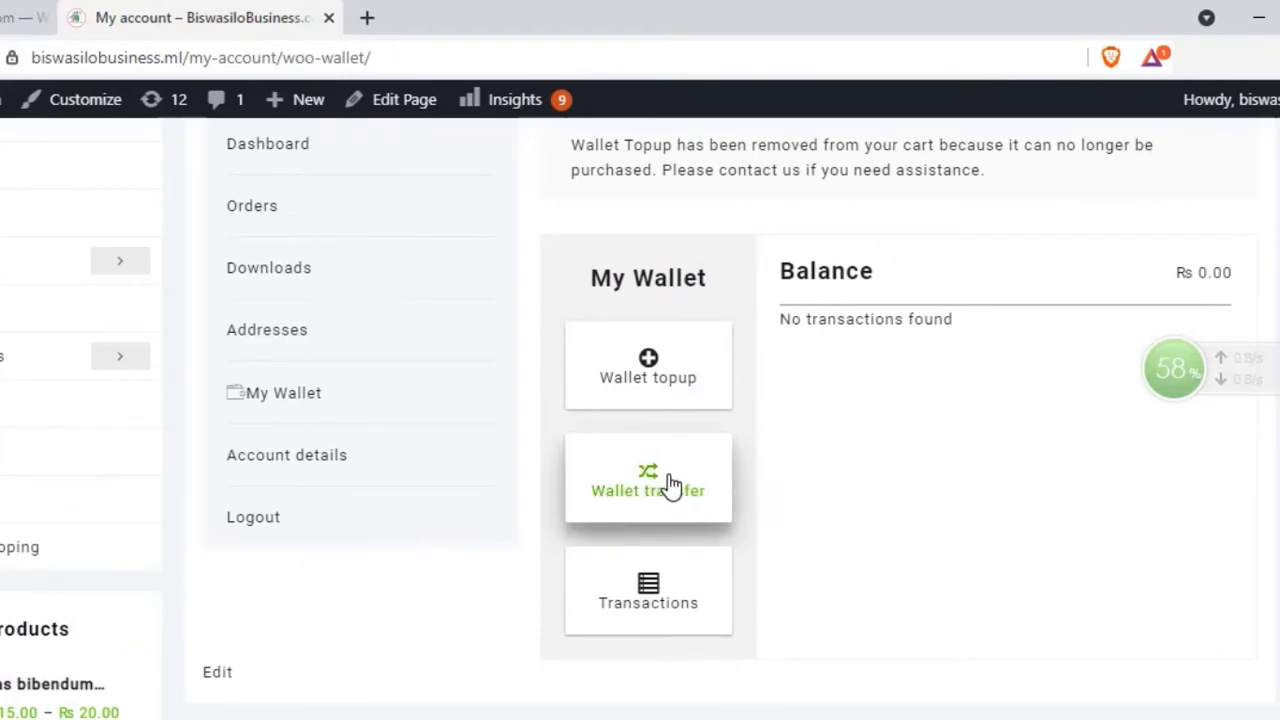
pyautogui.scroll(-2, 671, 491)
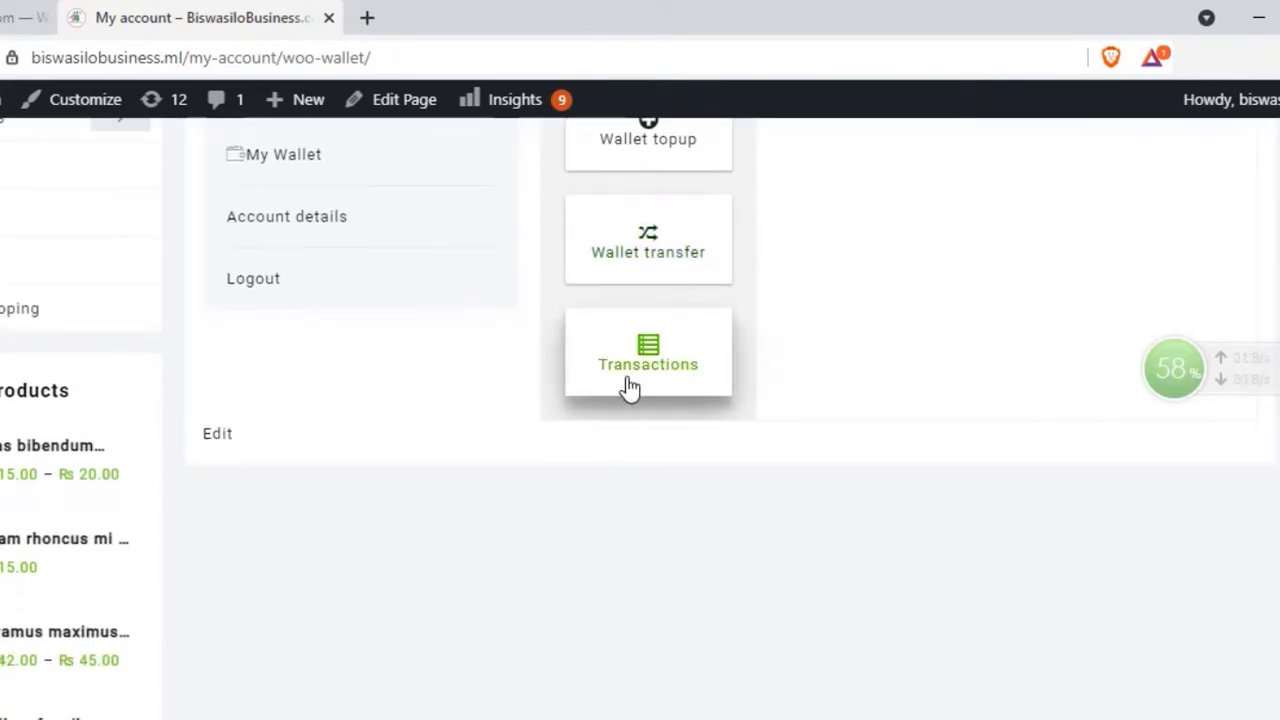
pyautogui.click(655, 383)
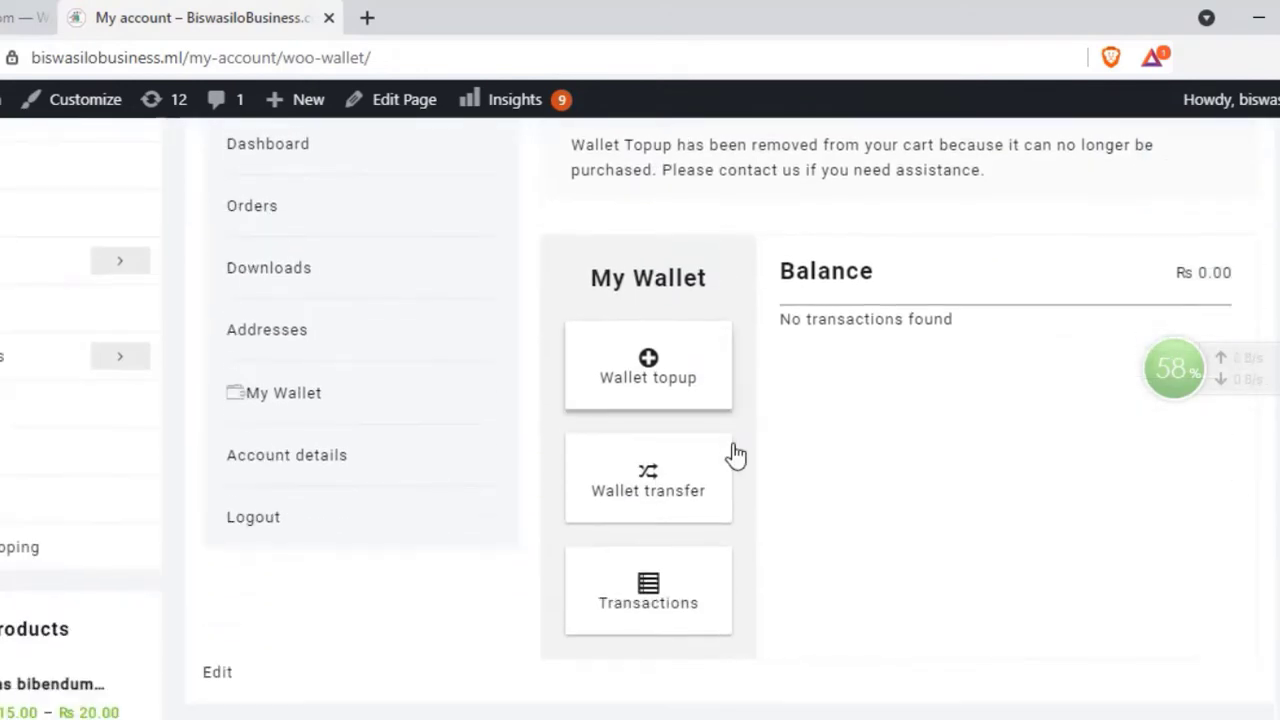
pyautogui.scroll(1, 790, 578)
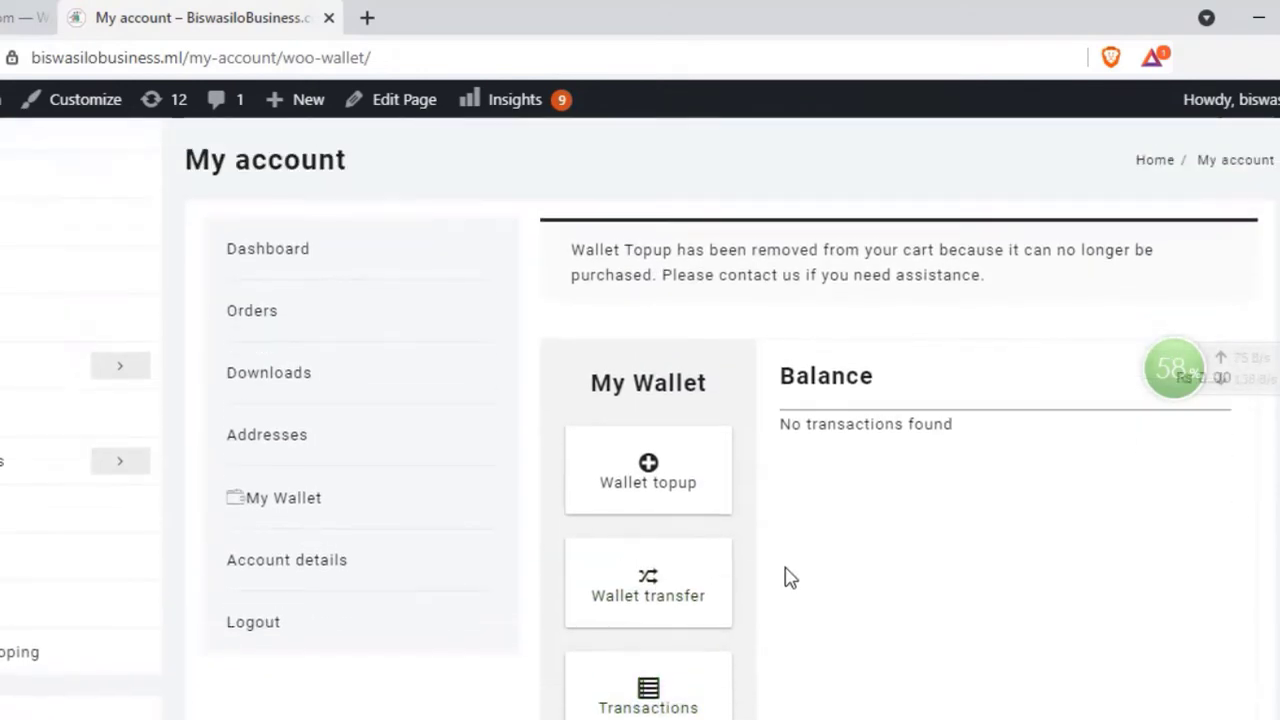
pyautogui.scroll(-2, 790, 578)
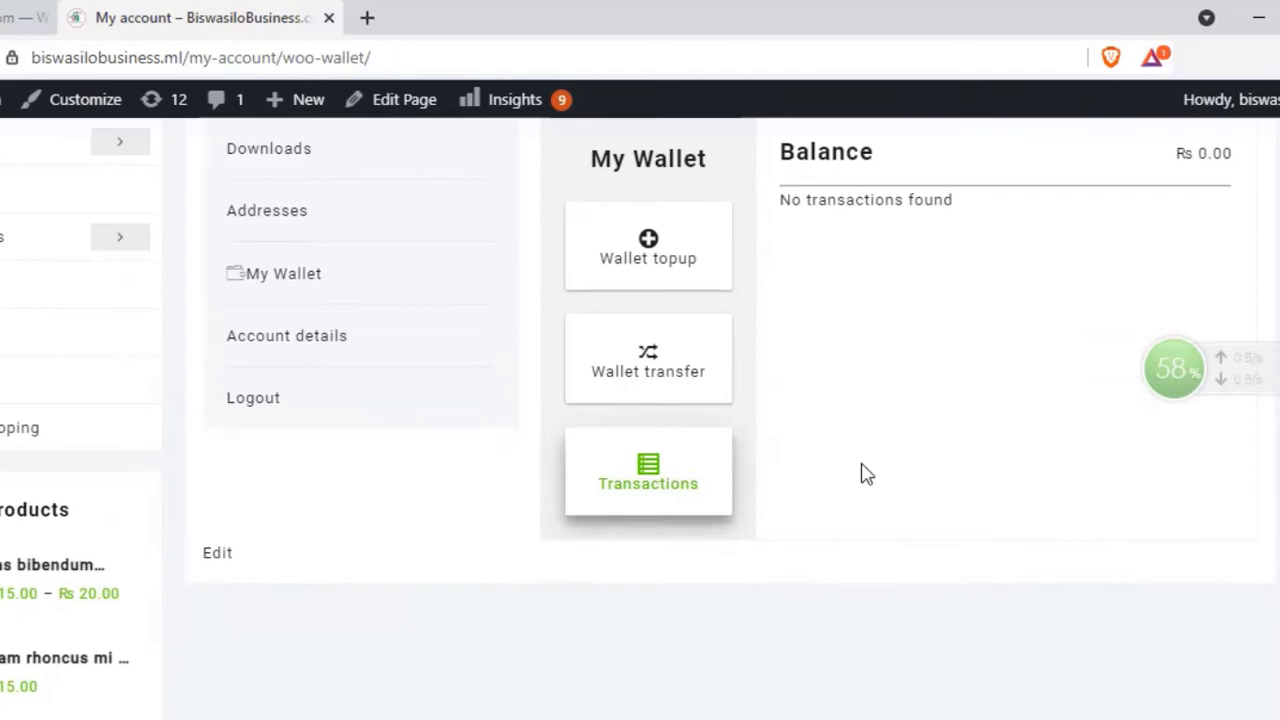
pyautogui.scroll(4, 823, 431)
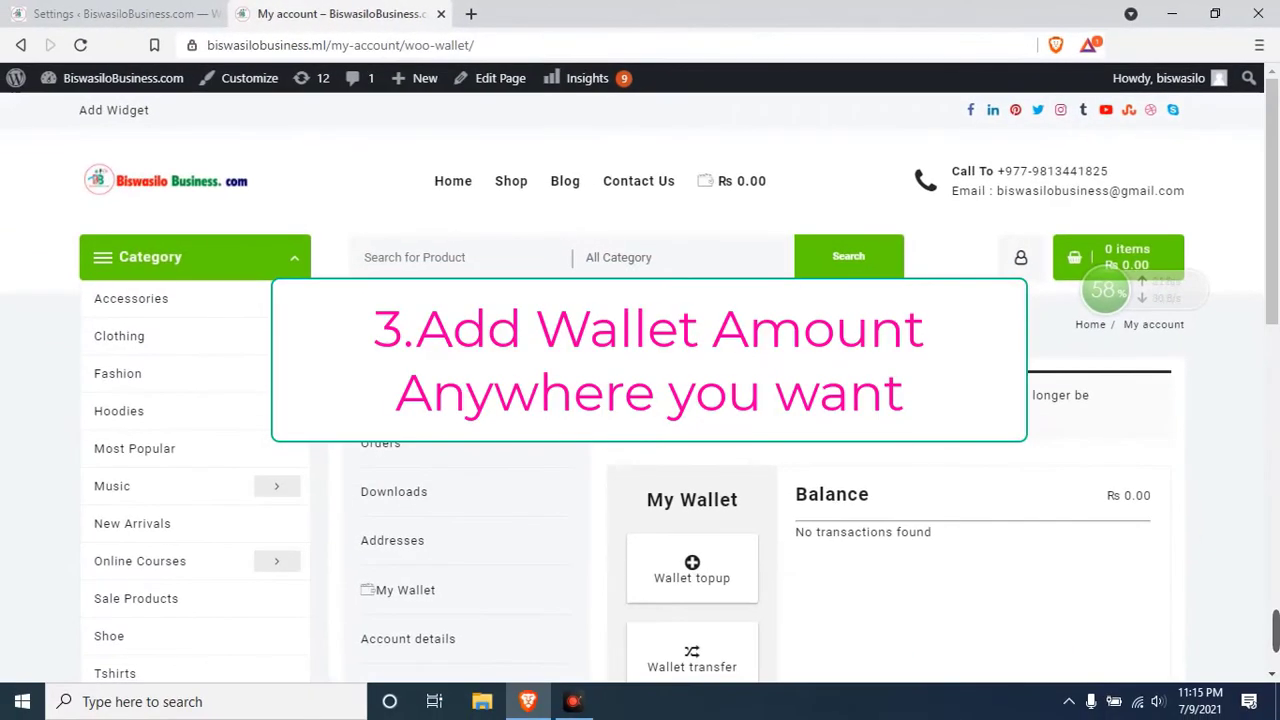
# Step: Scroll through the My Wallet page showing a Rs 0.00 balance and no transactions
pyautogui.scroll(-1, 640, 450)
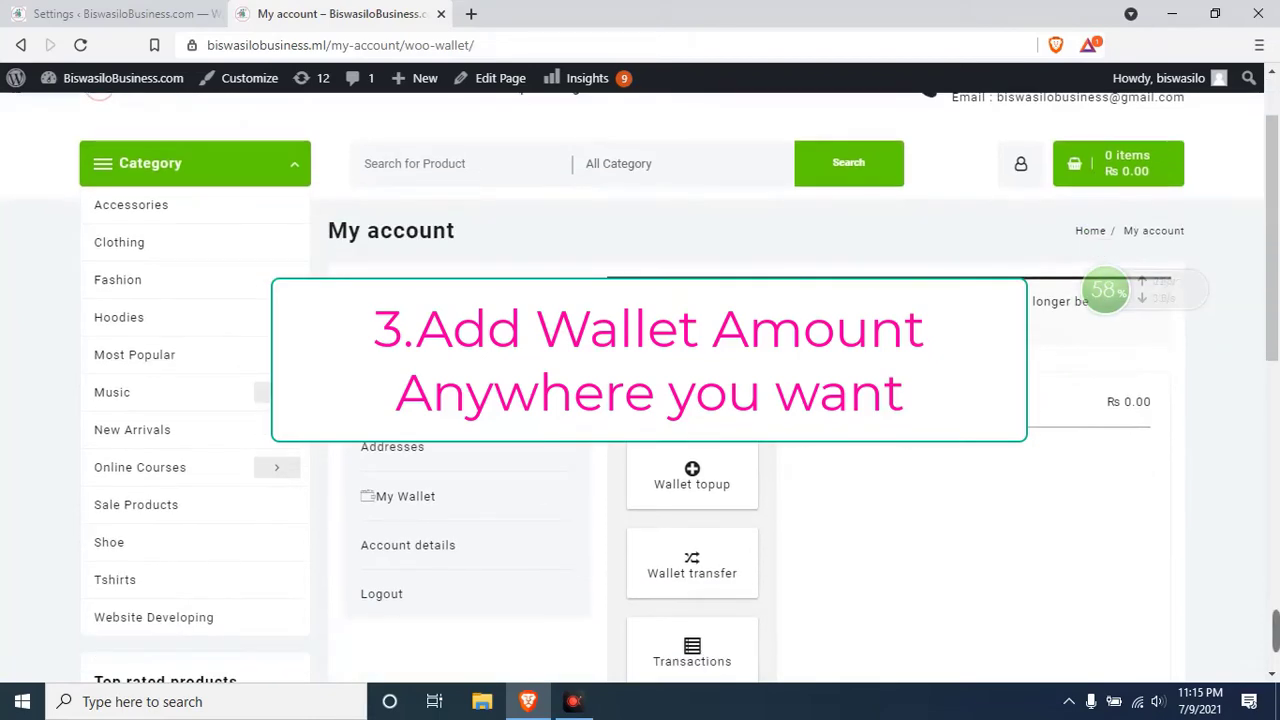
pyautogui.scroll(-2, 640, 400)
pyautogui.scroll(2, 640, 400)
pyautogui.scroll(-2, 640, 400)
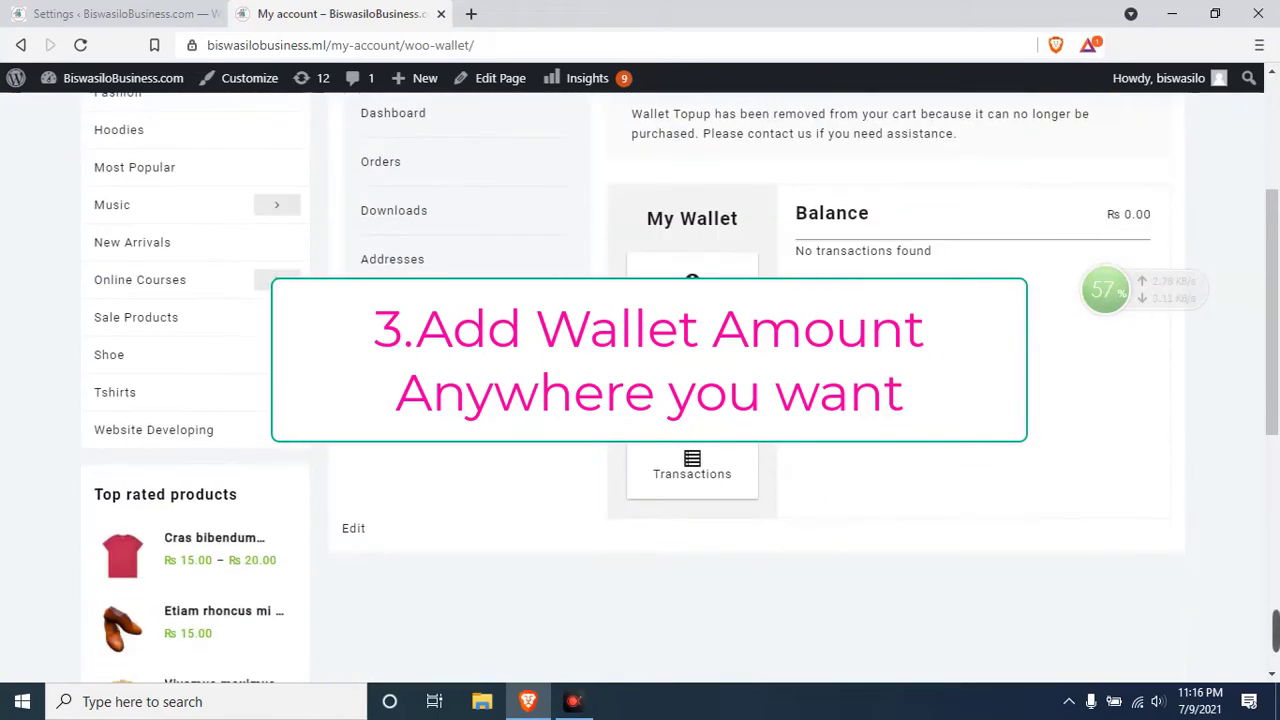
pyautogui.scroll(3, 640, 400)
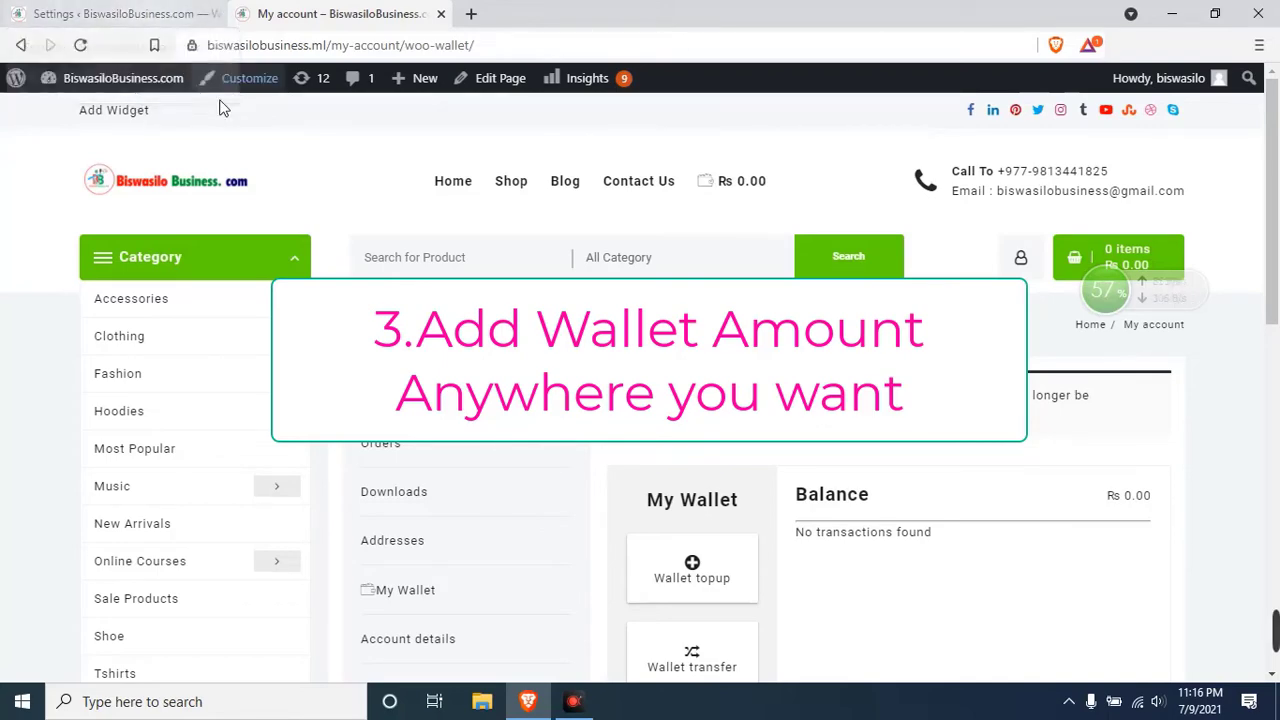
# Step: Return to the admin tab and open Appearance, showing Open Shop as the active theme
pyautogui.click(127, 10)
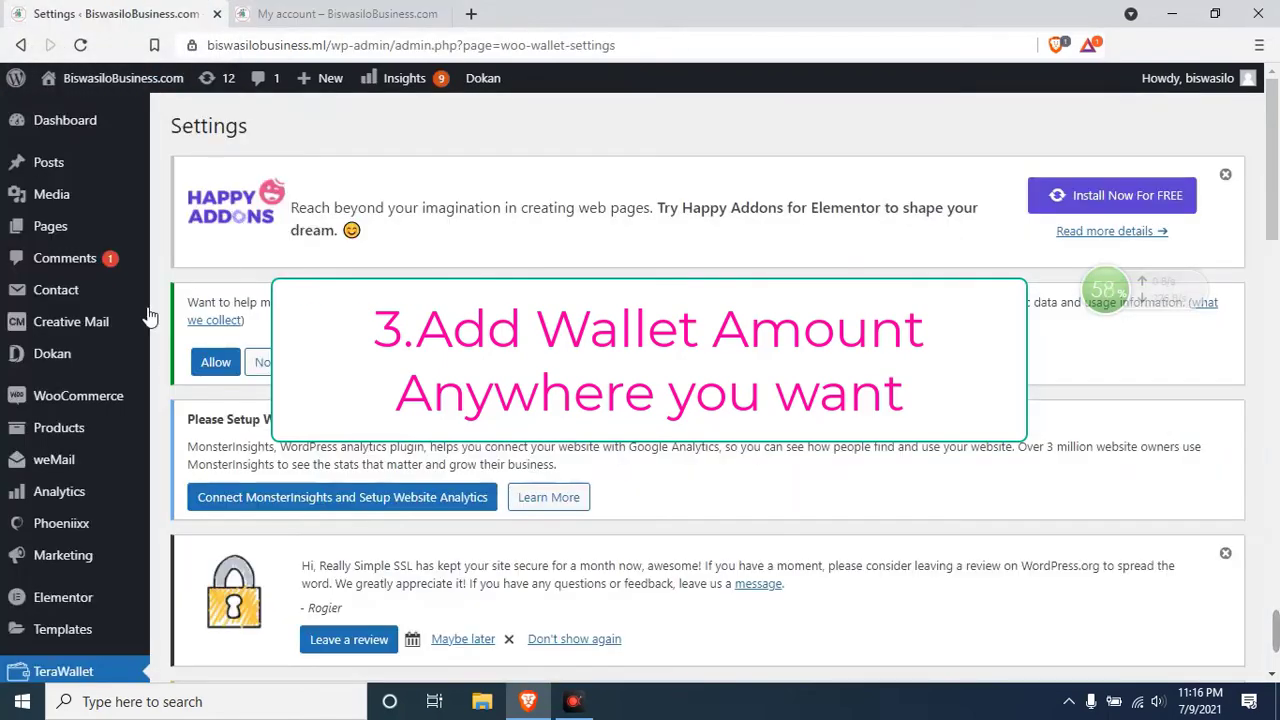
pyautogui.scroll(-10, 60, 400)
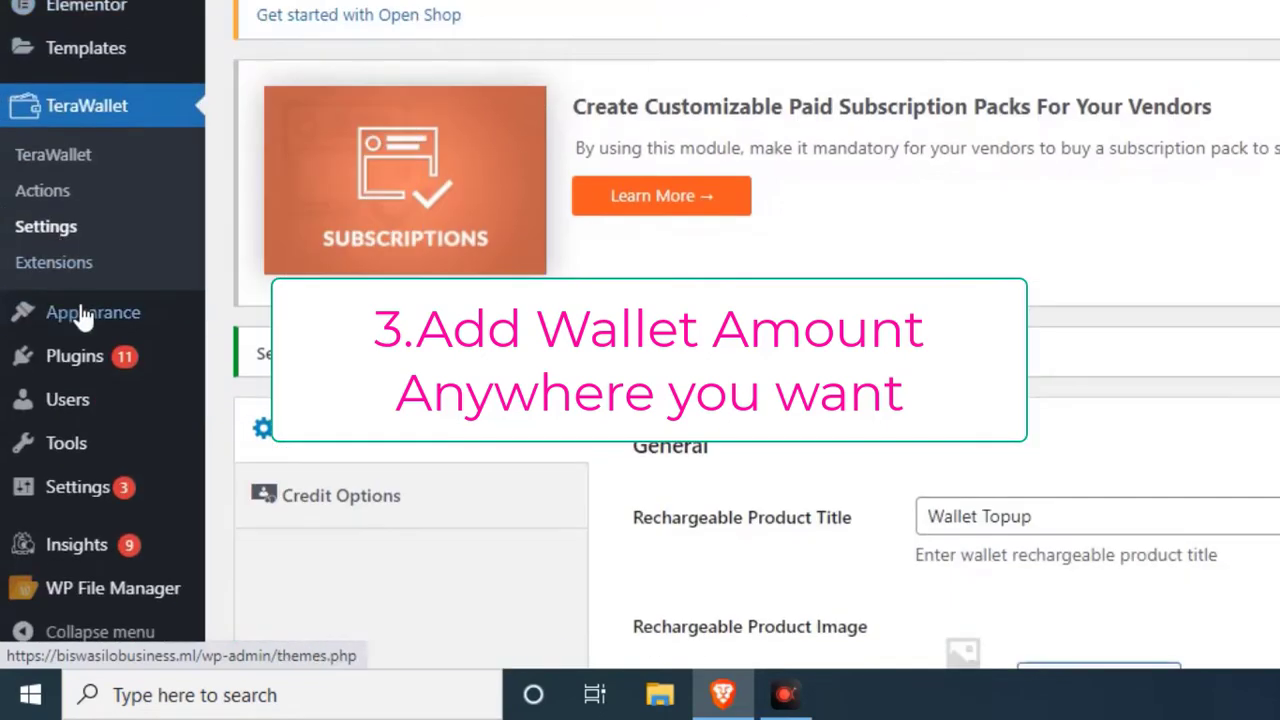
pyautogui.scroll(-3, 85, 318)
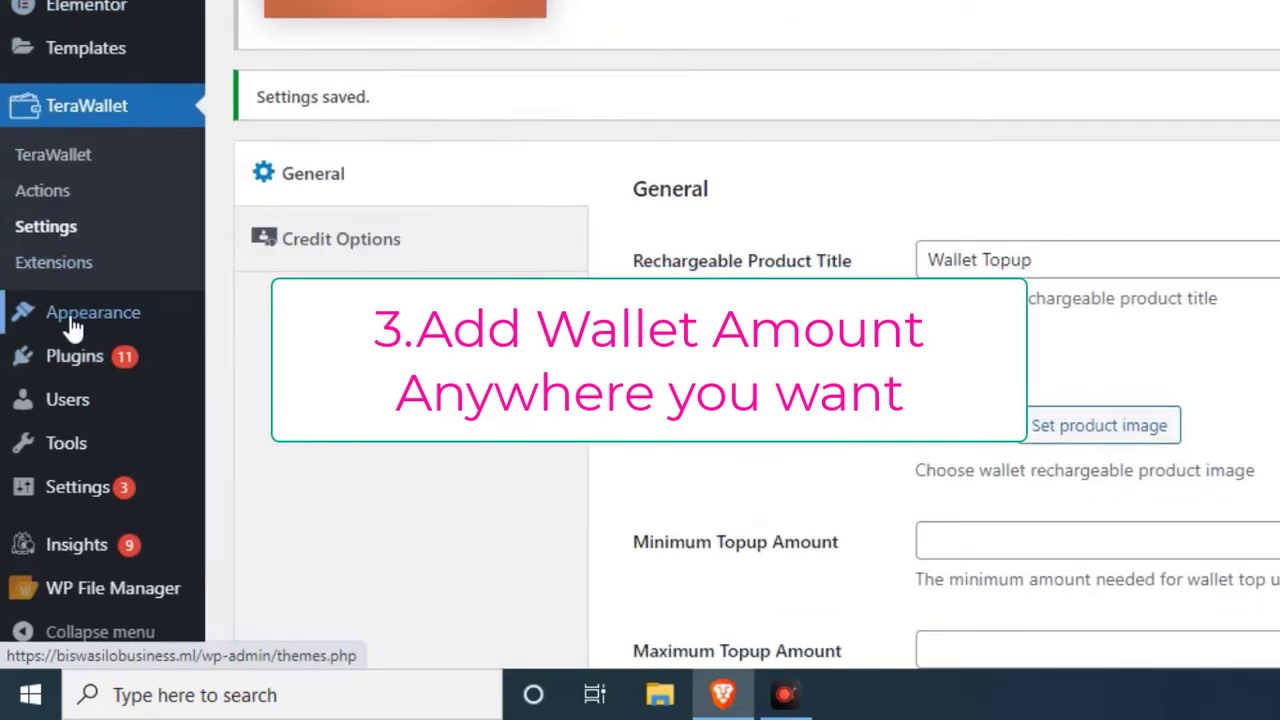
pyautogui.click(72, 322)
pyautogui.scroll(-2, 300, 341)
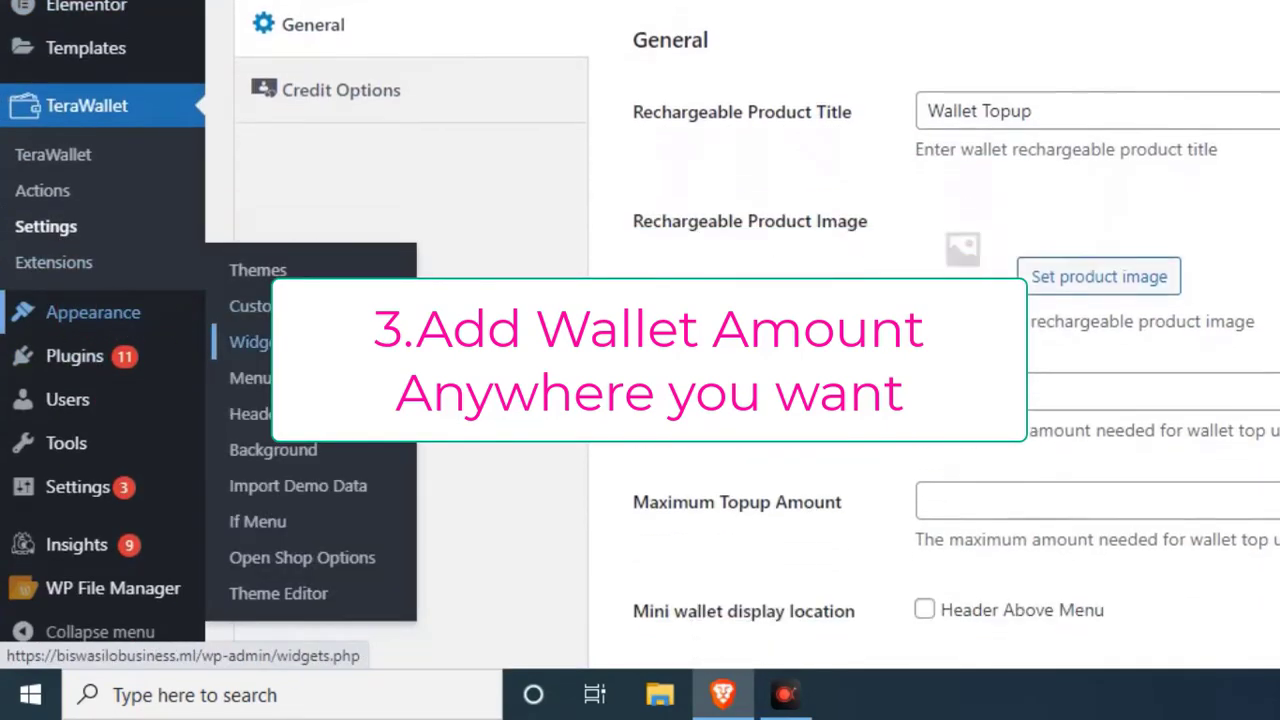
pyautogui.scroll(-1, 300, 341)
pyautogui.click(300, 341)
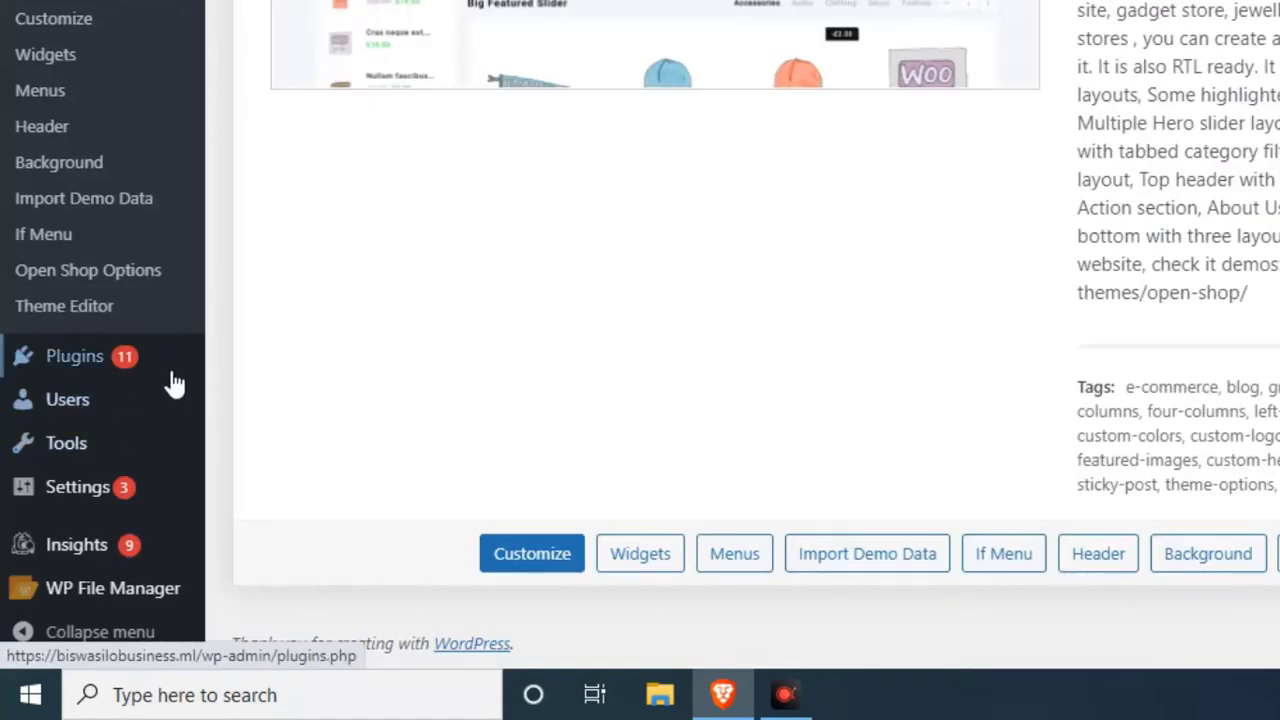
pyautogui.scroll(8, 505, 350)
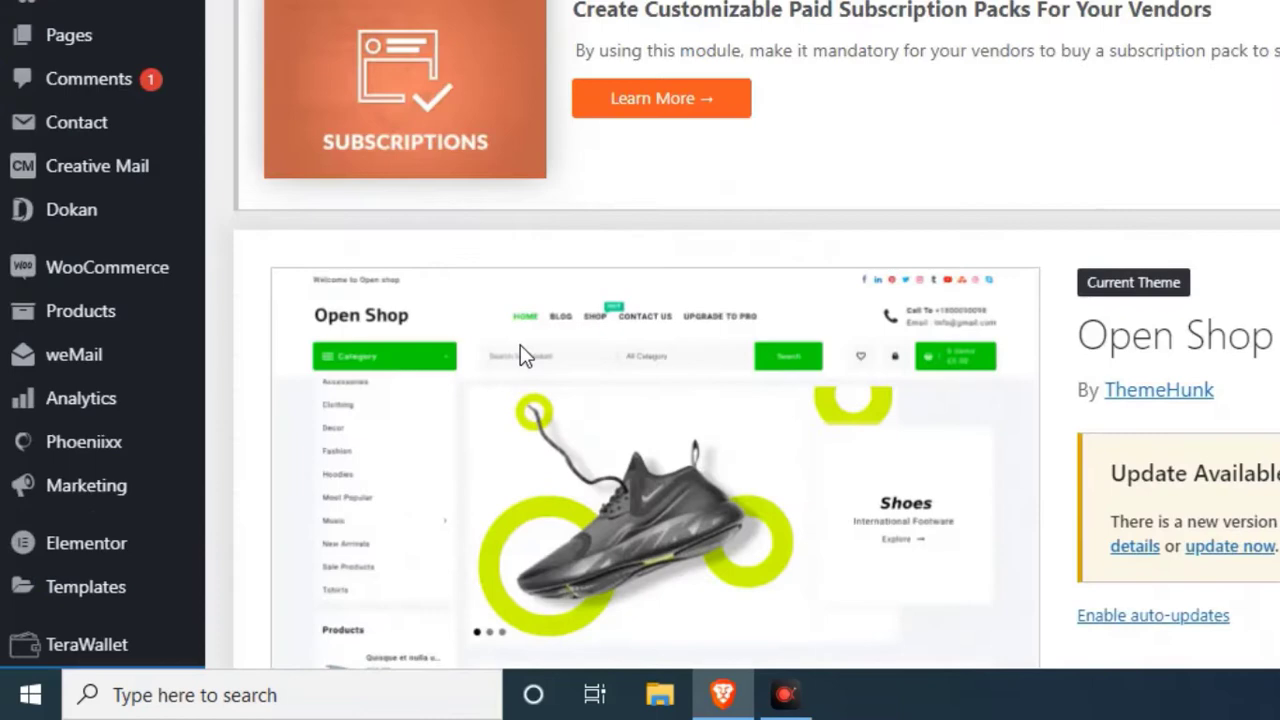
pyautogui.scroll(-8, 530, 330)
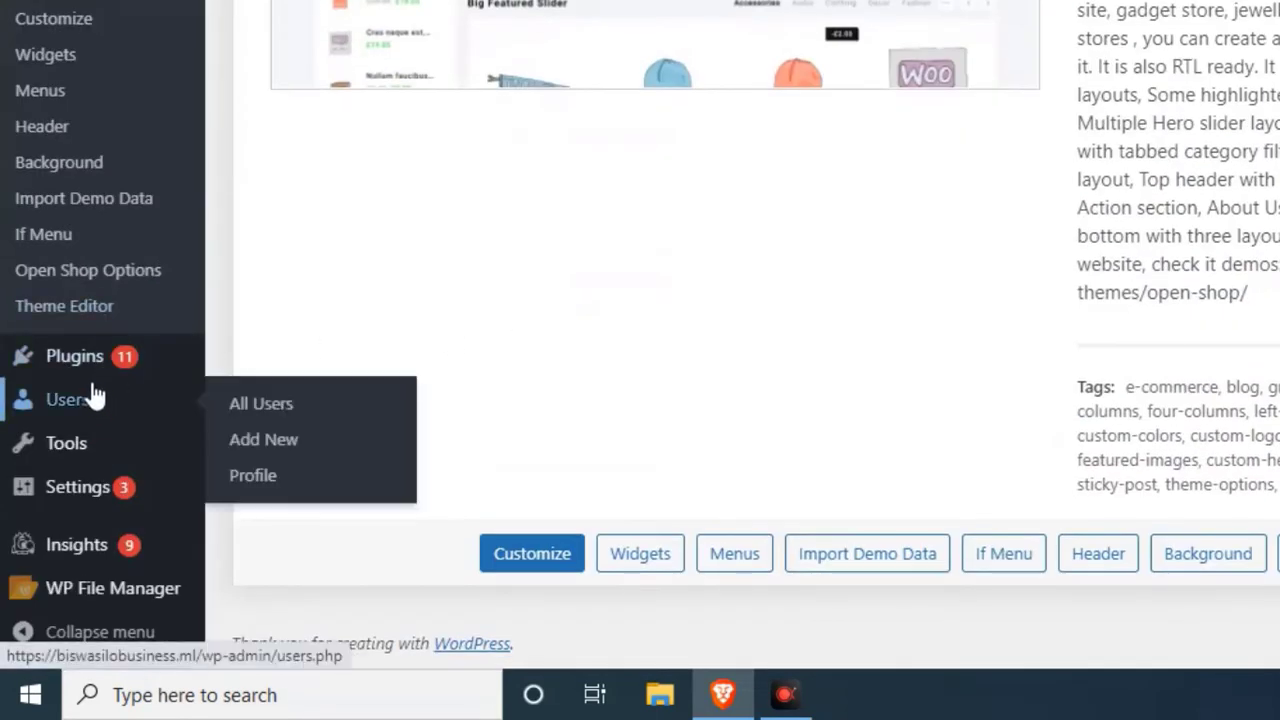
pyautogui.scroll(3, 9, 200)
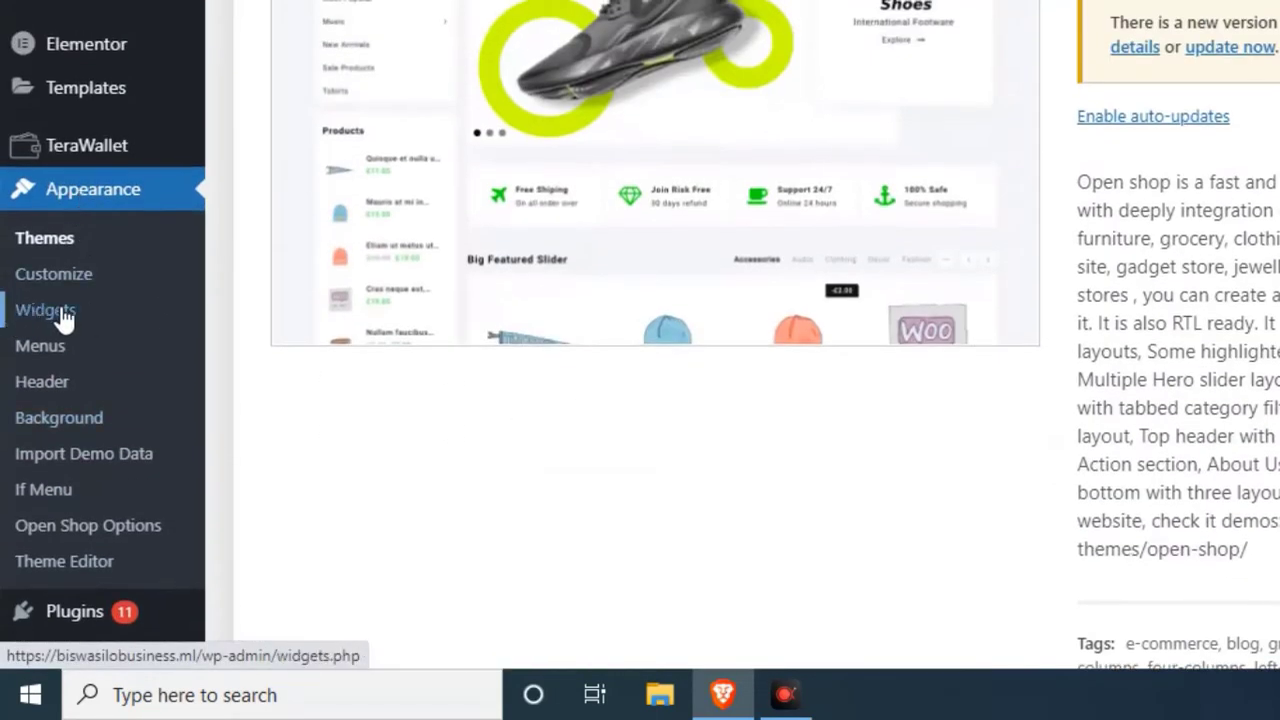
# Step: Expand the empty Above Header First Widget area on the Widgets page
pyautogui.scroll(5, 720, 300)
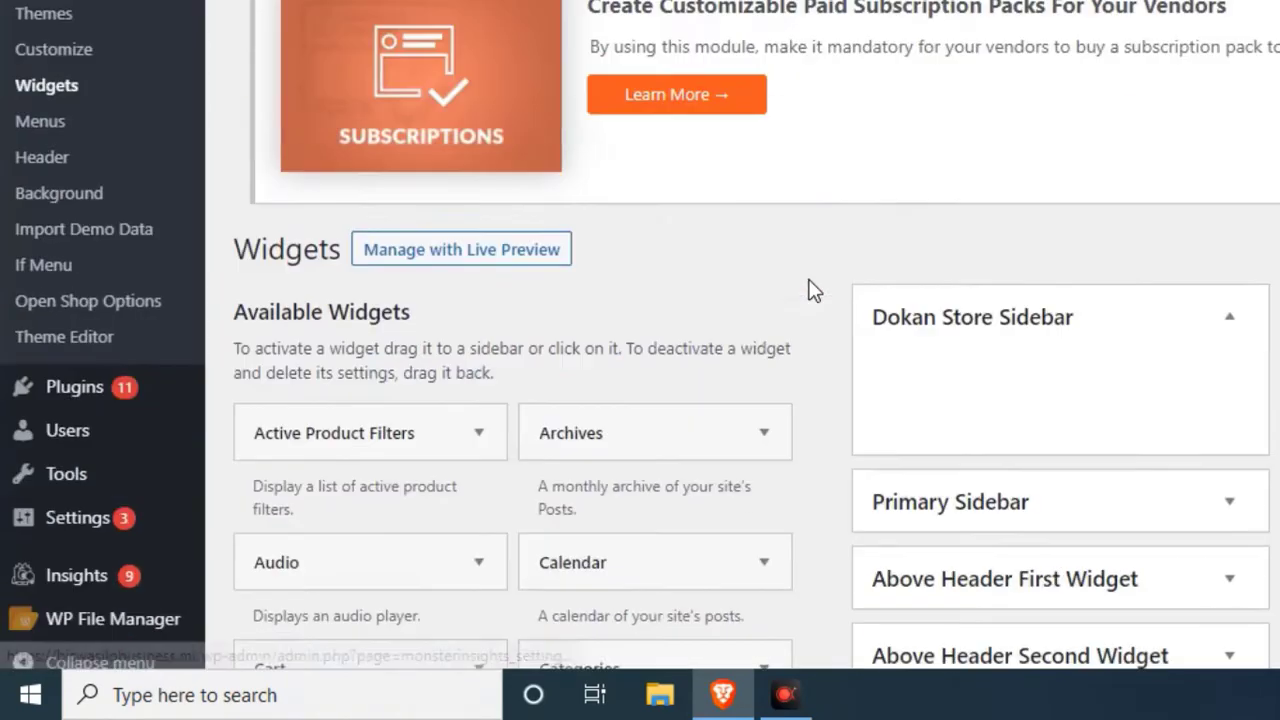
pyautogui.scroll(-3, 806, 294)
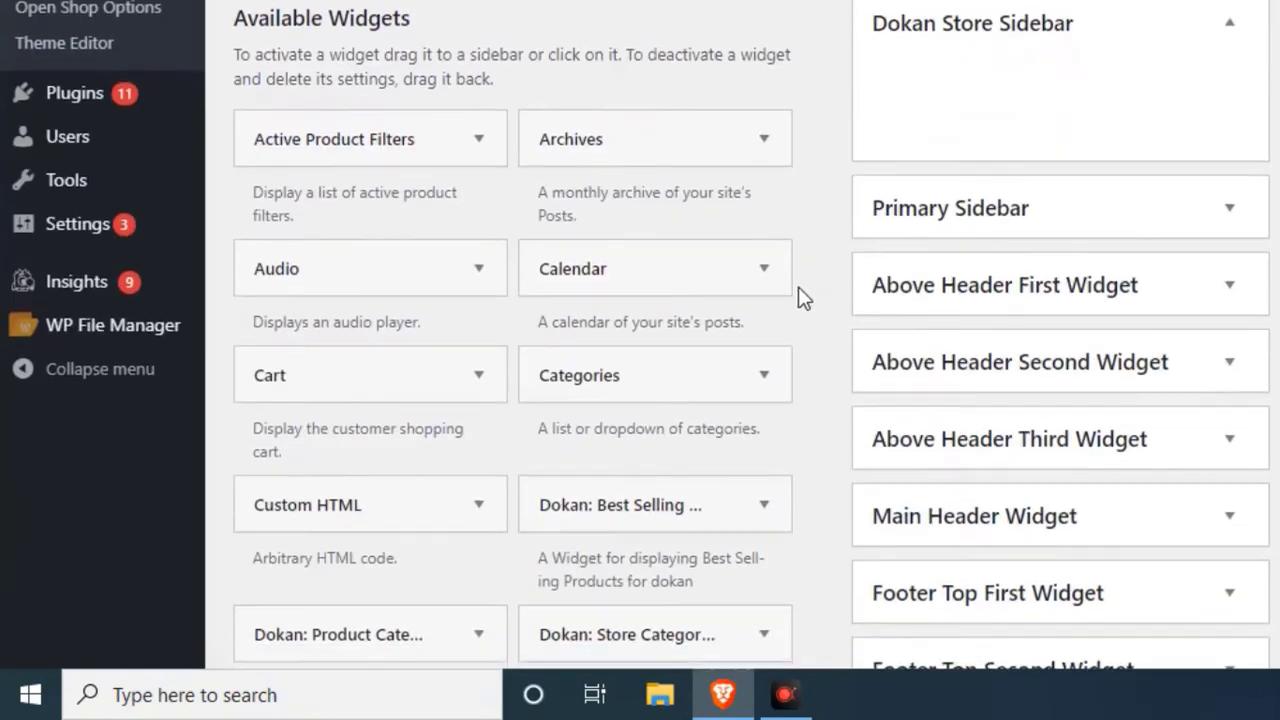
pyautogui.scroll(1, 1066, 292)
pyautogui.scroll(-5, 1066, 292)
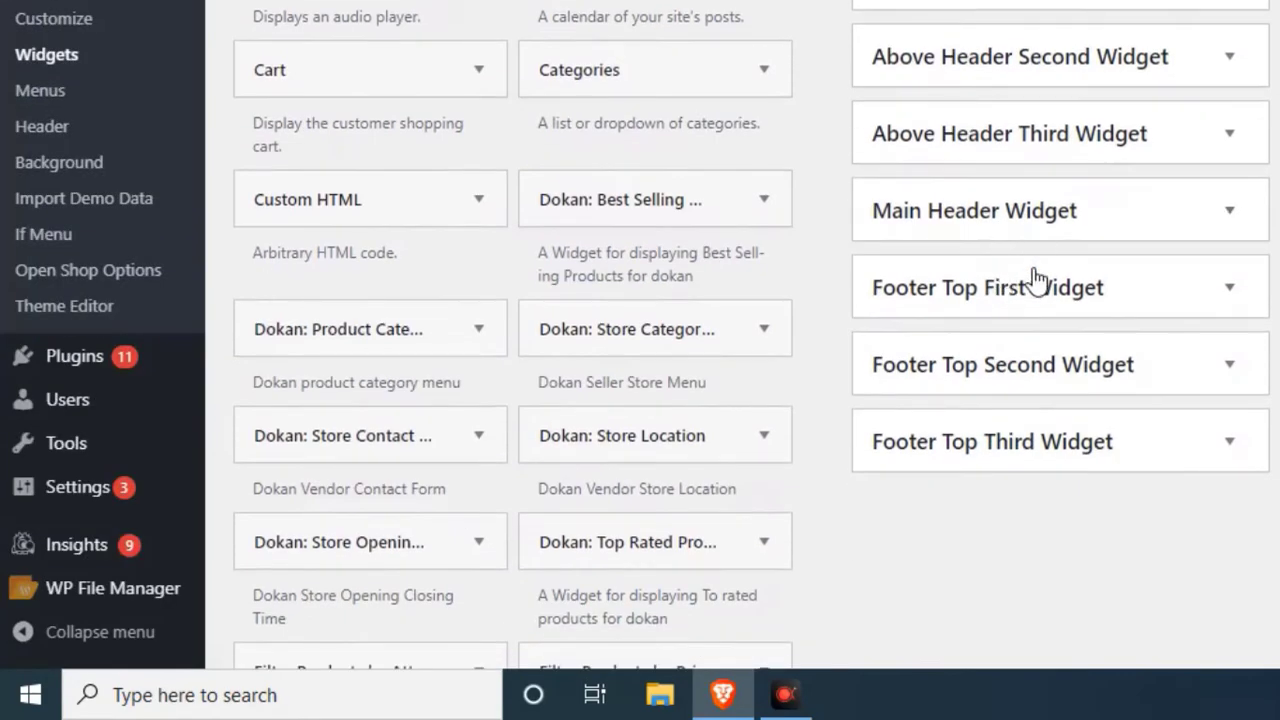
pyautogui.scroll(2, 1037, 280)
pyautogui.scroll(-1, 1034, 263)
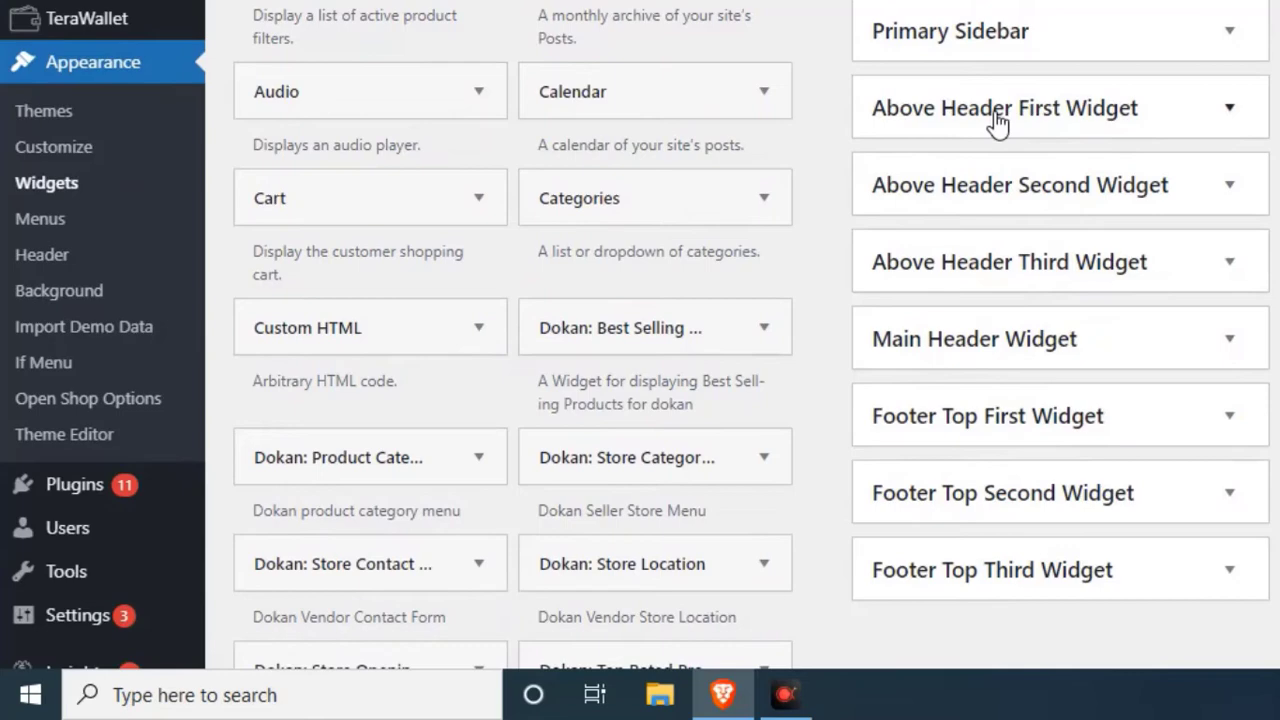
pyautogui.click(1110, 118)
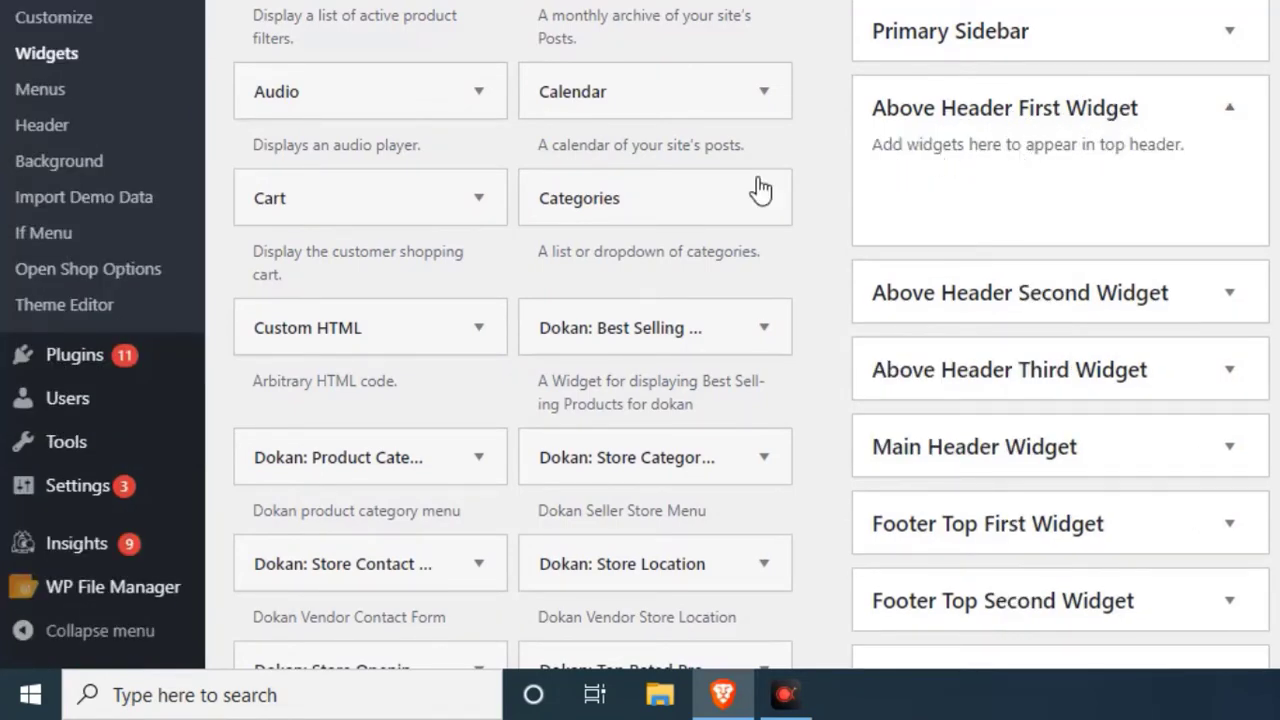
pyautogui.scroll(-4, 380, 189)
pyautogui.scroll(3, 377, 180)
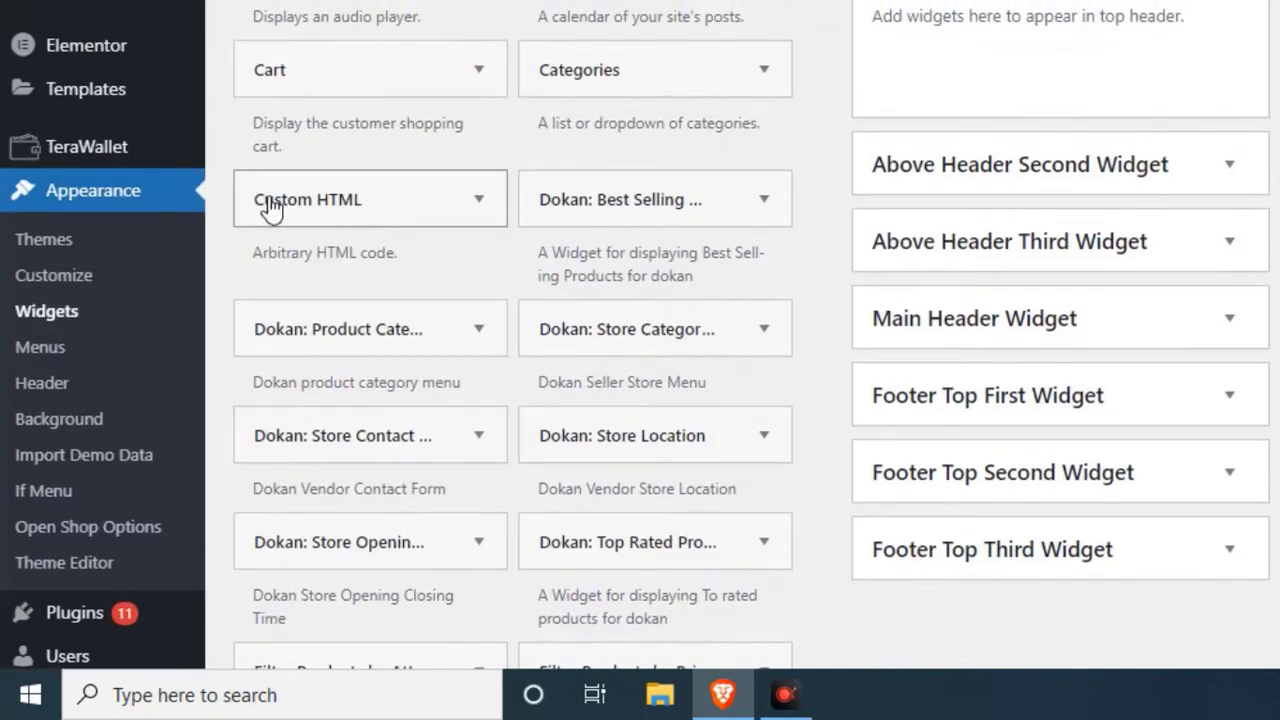
# Step: Add a Custom HTML widget reading 'My Wallet: [mini-wallet]' to Above Header First Widget and save it
pyautogui.moveTo(300, 200); pyautogui.dragTo(946, 71)
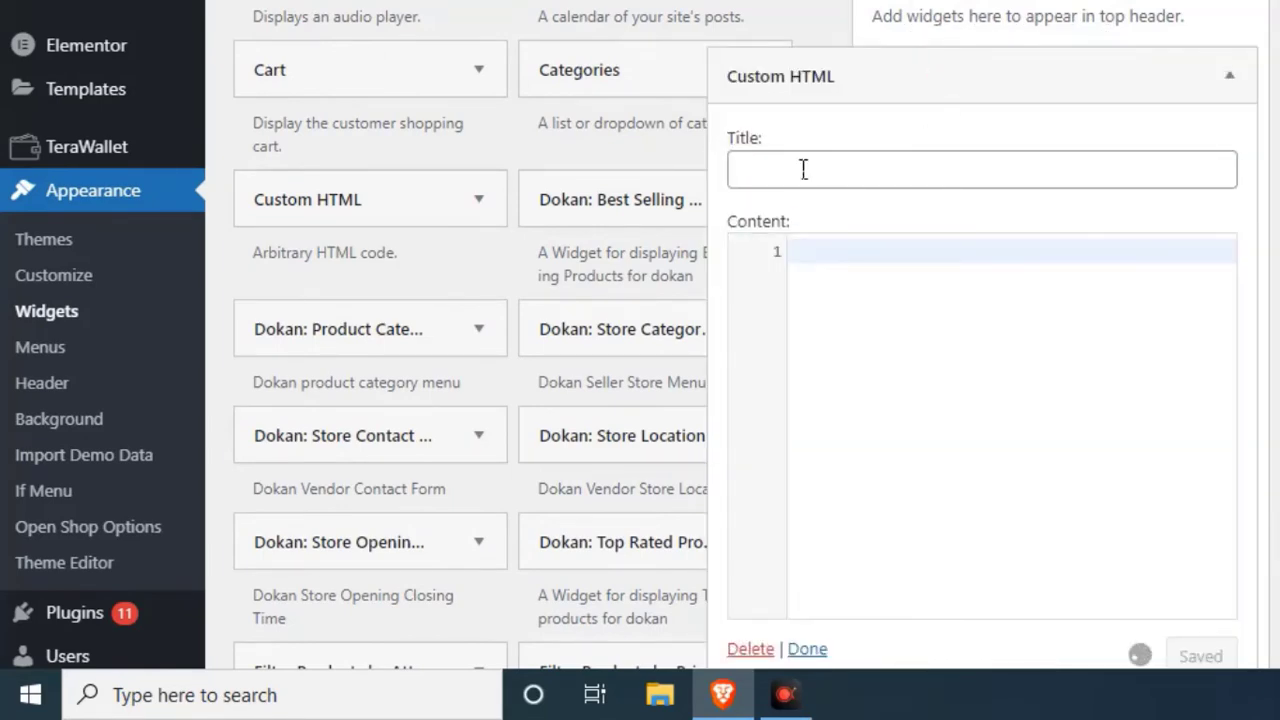
pyautogui.click(800, 180)
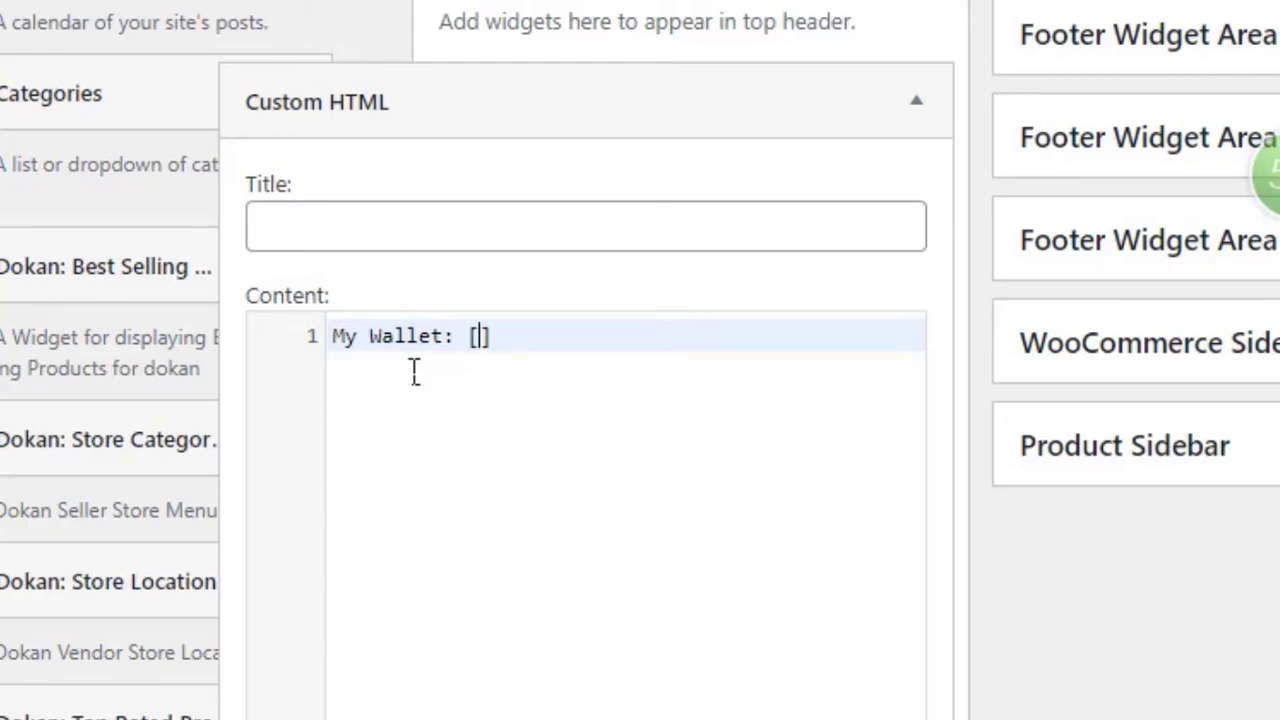
pyautogui.write('mini')
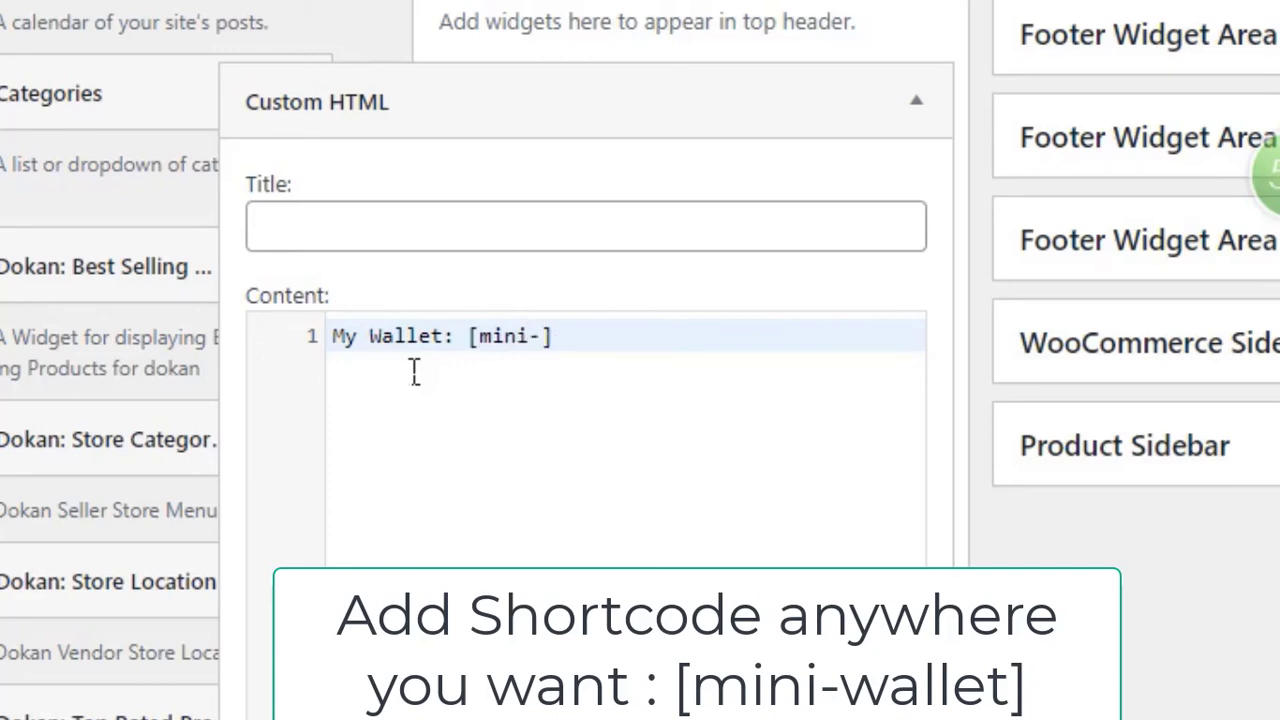
pyautogui.write('-wallet')
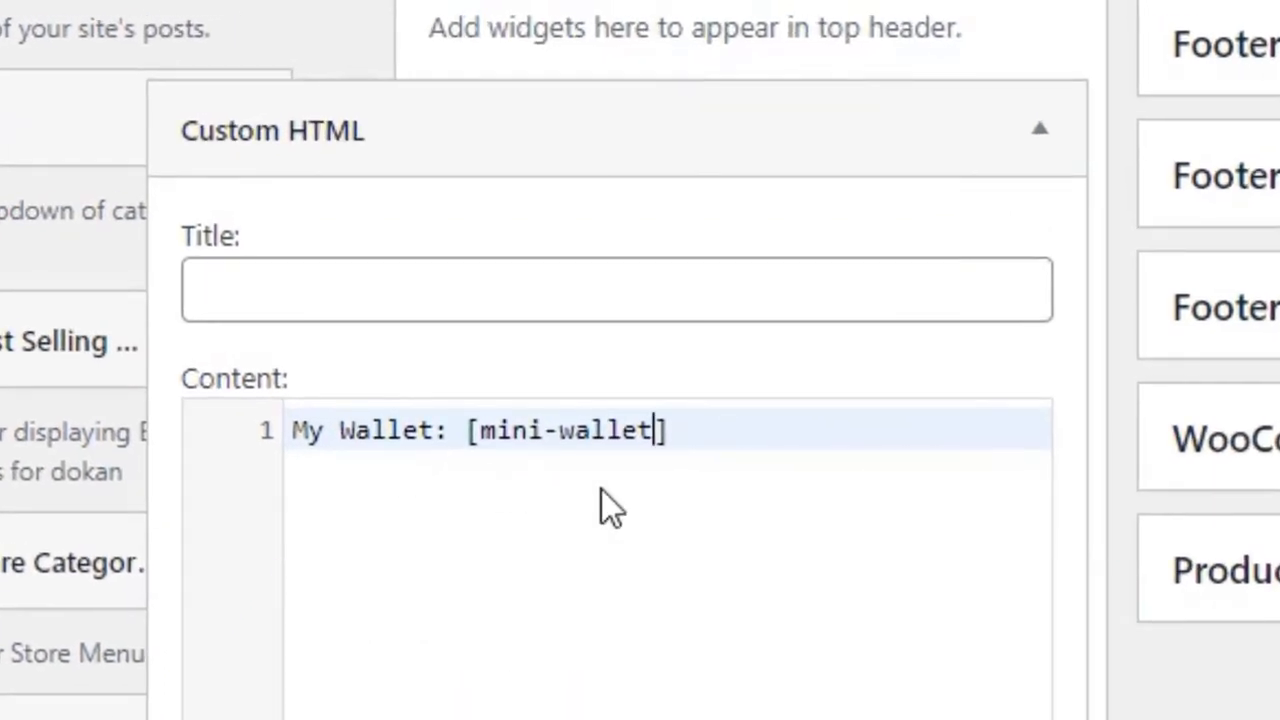
pyautogui.scroll(-5, 811, 491)
pyautogui.click(994, 686)
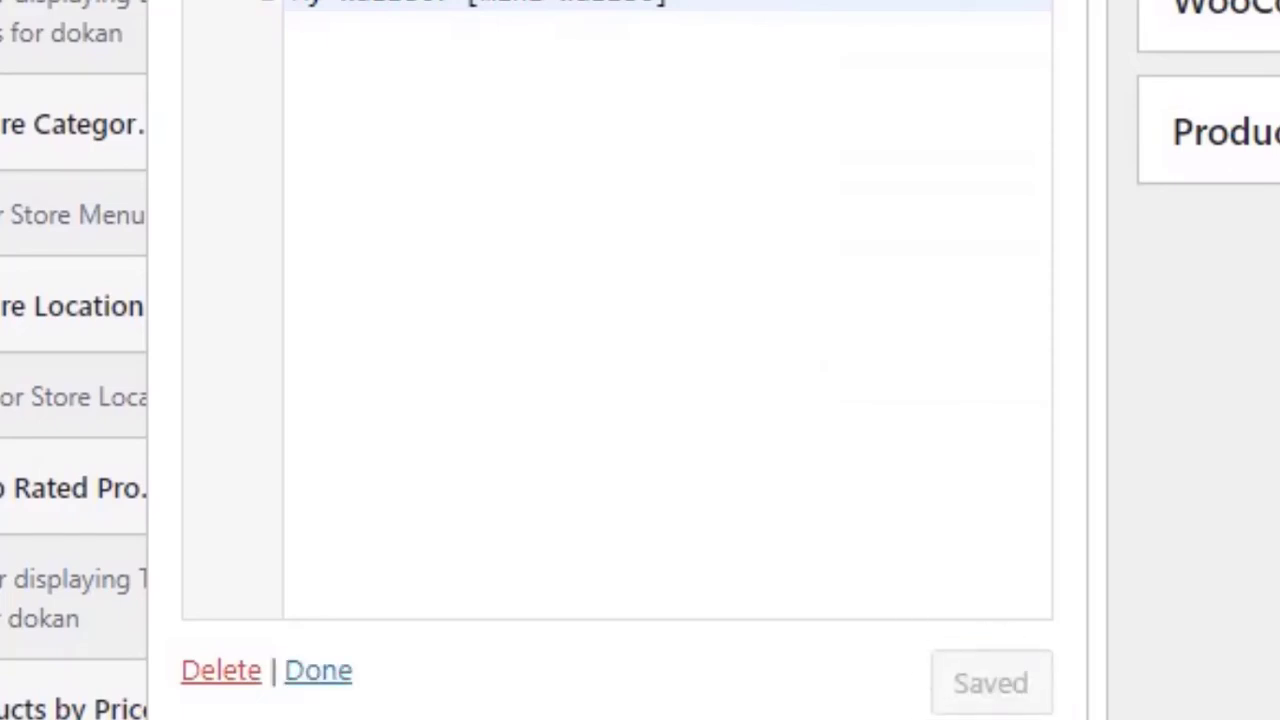
pyautogui.scroll(-8, 629, 686)
pyautogui.scroll(6, 497, 420)
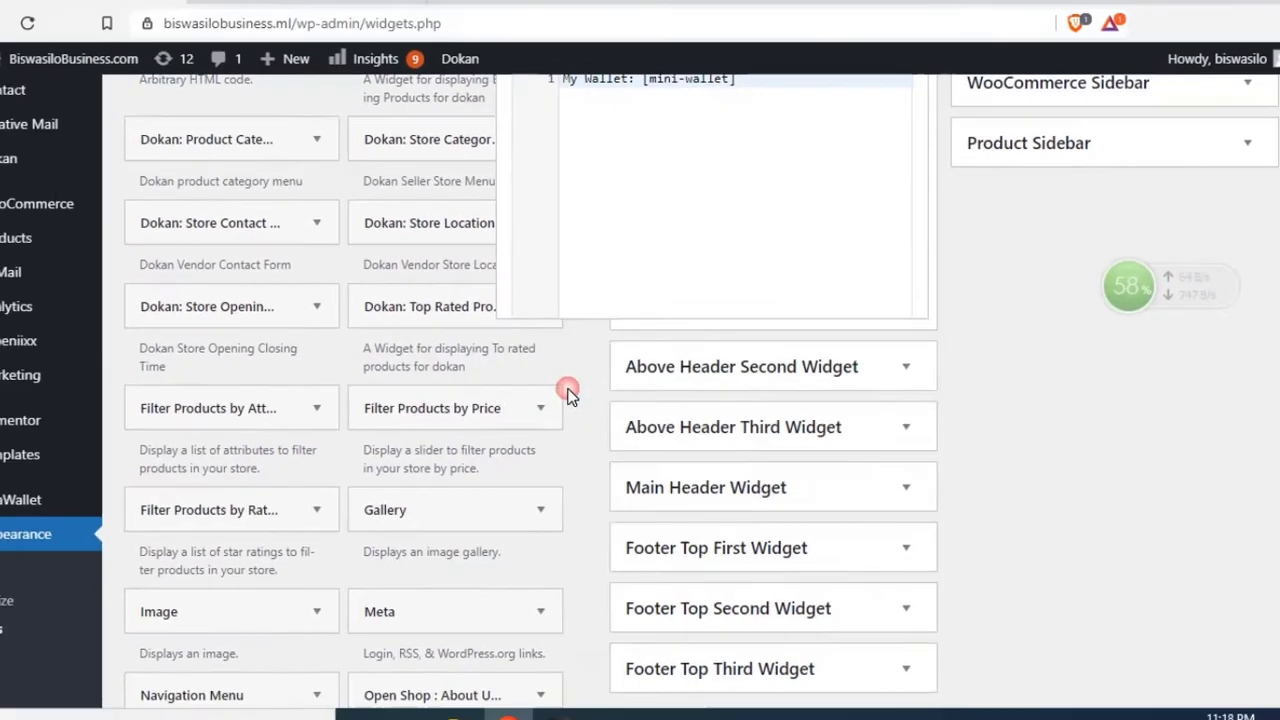
pyautogui.scroll(10, 332, 602)
# Step: Reload the My account page and highlight the new 'My Wallet: Rs 0.00' header text
pyautogui.click(463, 20)
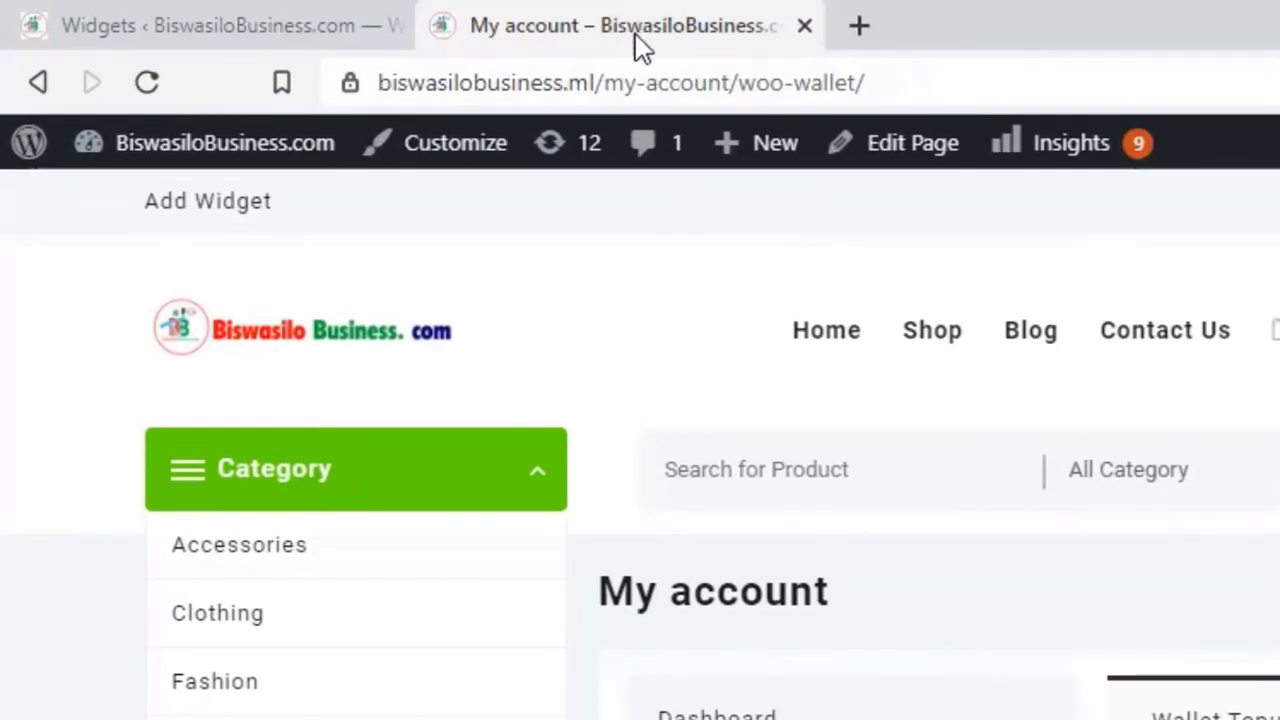
pyautogui.click(148, 84)
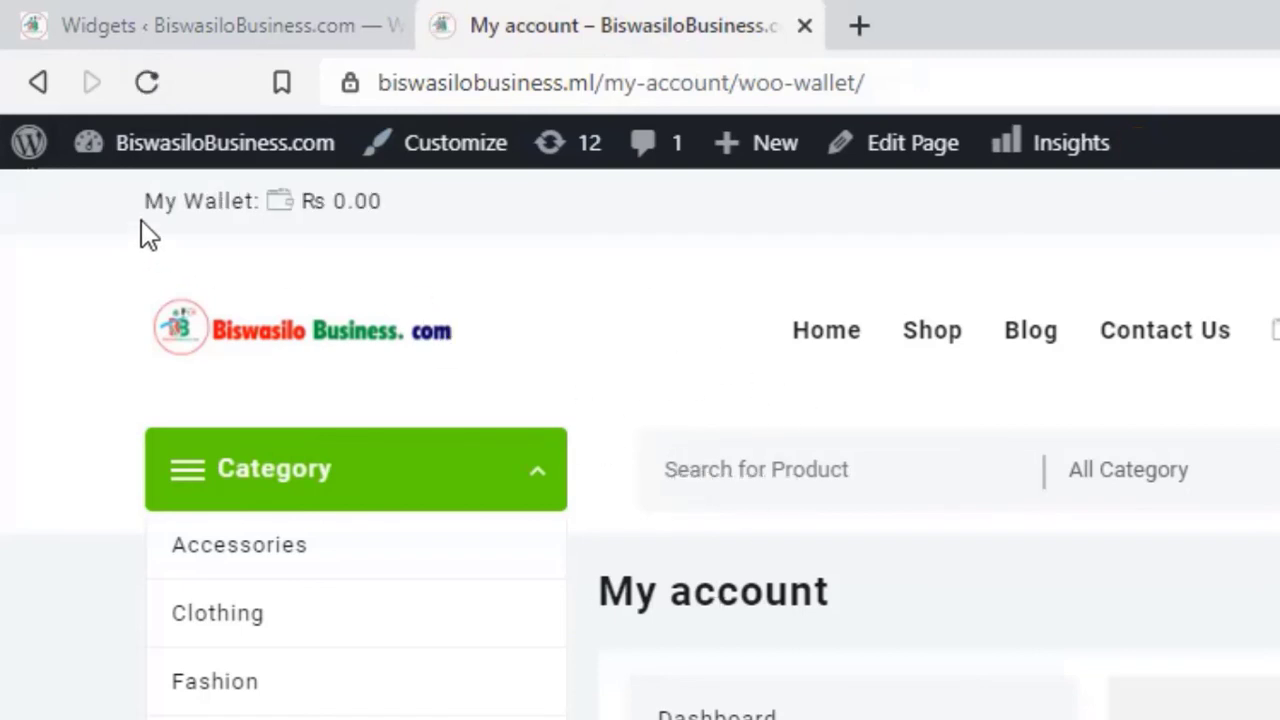
pyautogui.moveTo(330, 200); pyautogui.dragTo(380, 200)
pyautogui.click(405, 200)
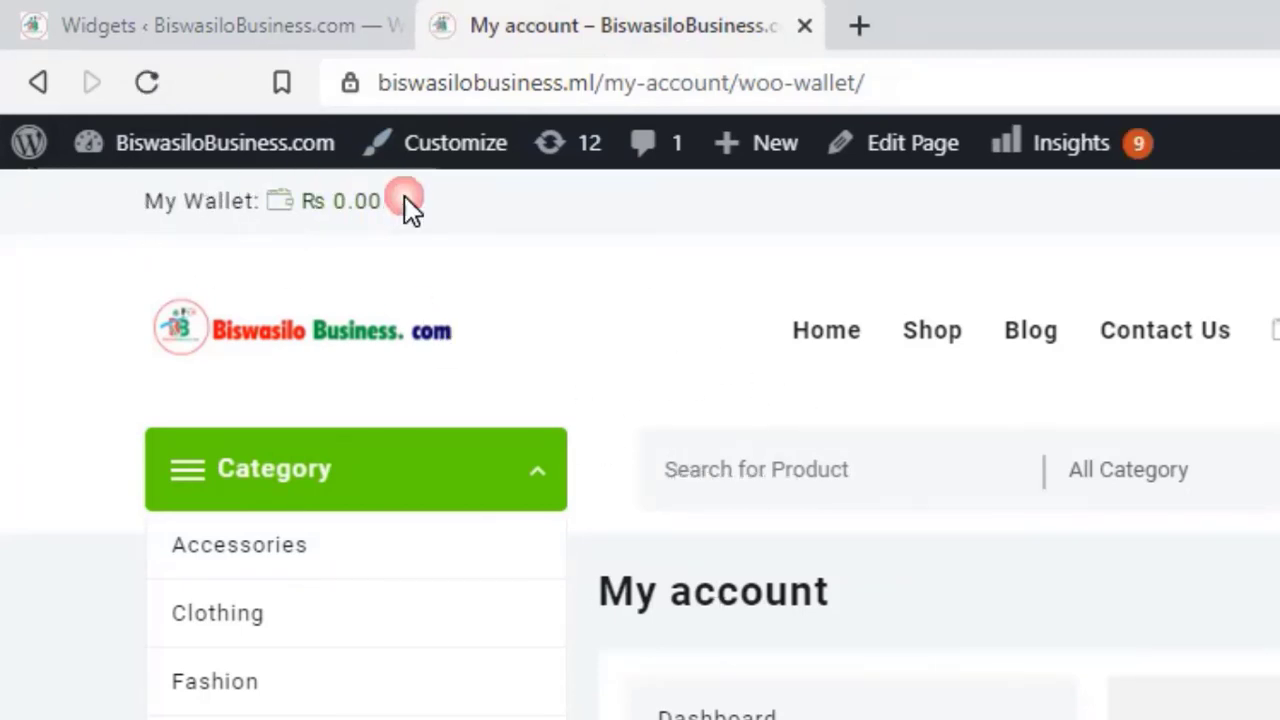
pyautogui.moveTo(146, 220); pyautogui.dragTo(77, 229)
pyautogui.click(393, 232)
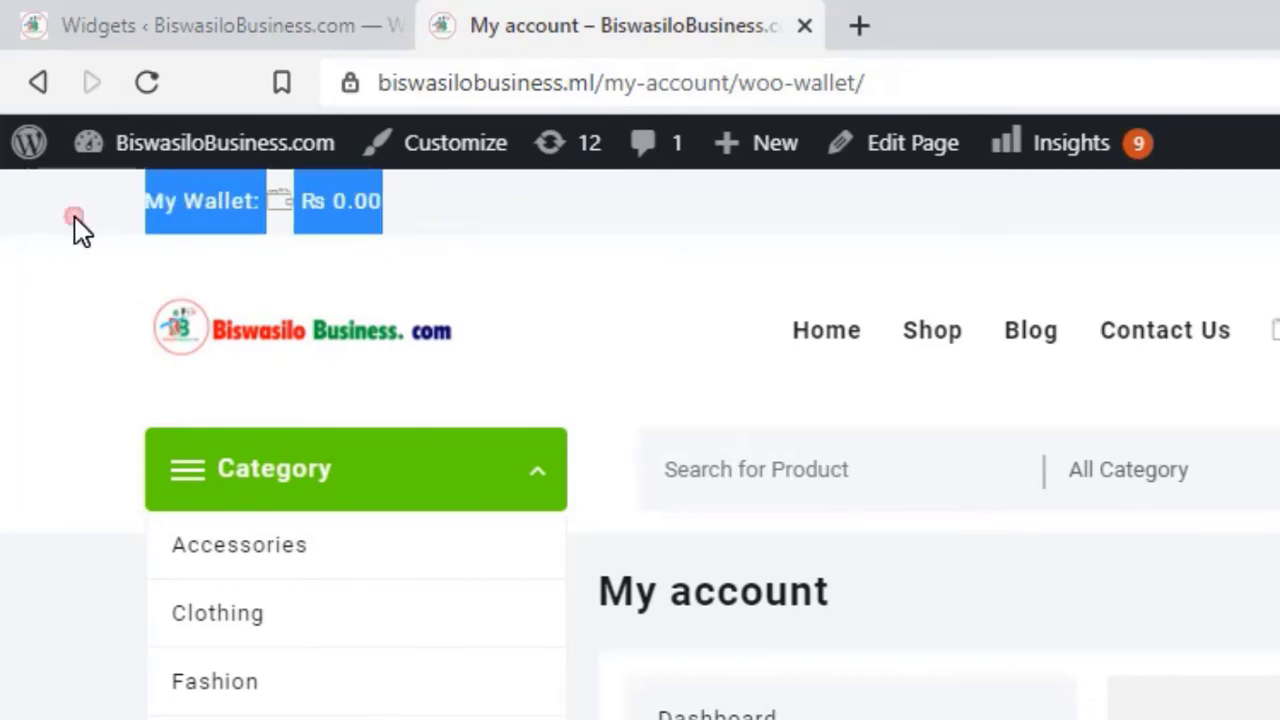